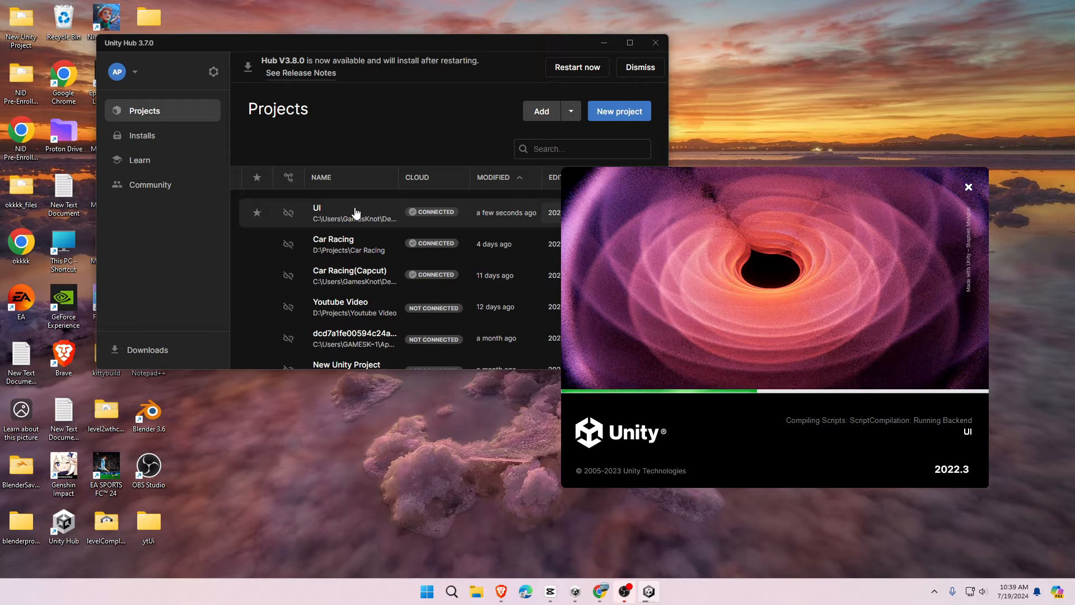
- Drag the Unity loading window for the UI project to the centre of the screen
{"action": "left_click_drag", "start_coordinate": [797, 280], "coordinate": [569, 226]}
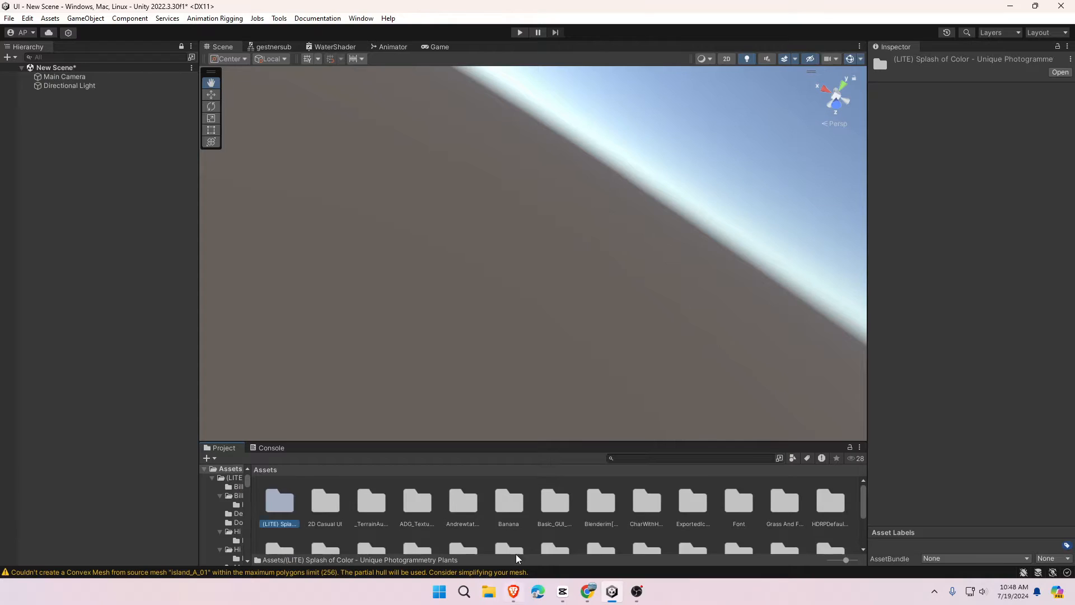
- Drag the Ocean and Islands prefabs from Assets/preffs into the scene
{"action": "scroll", "coordinate": [504, 503], "scroll_direction": "down", "scroll_amount": 2}
{"action": "left_click", "coordinate": [234, 560]}
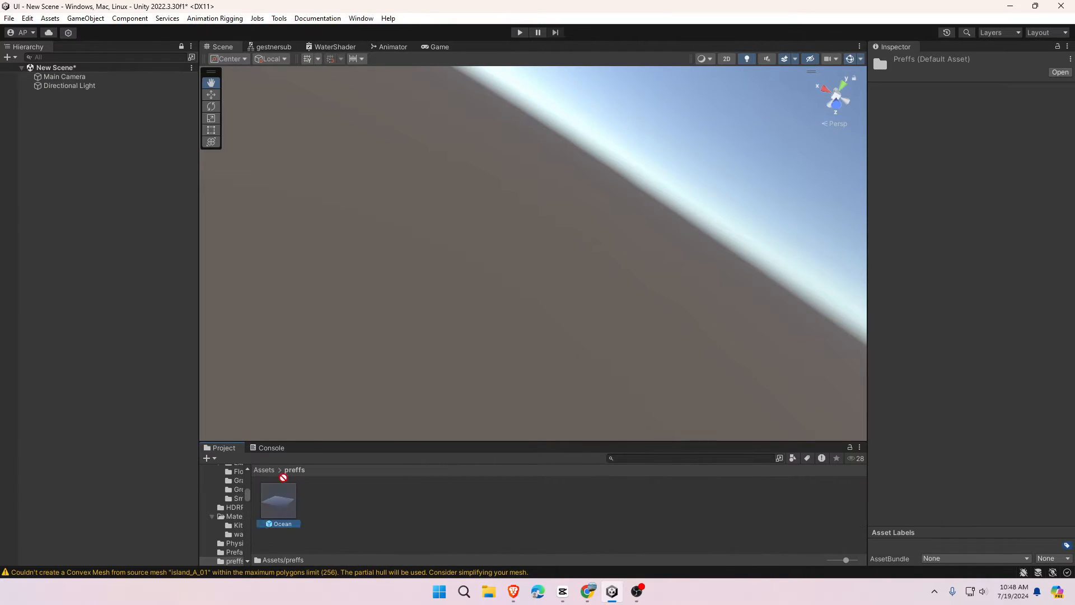
{"action": "left_click_drag", "start_coordinate": [278, 500], "coordinate": [96, 120]}
{"action": "scroll", "coordinate": [475, 336], "scroll_direction": "up", "scroll_amount": 10}
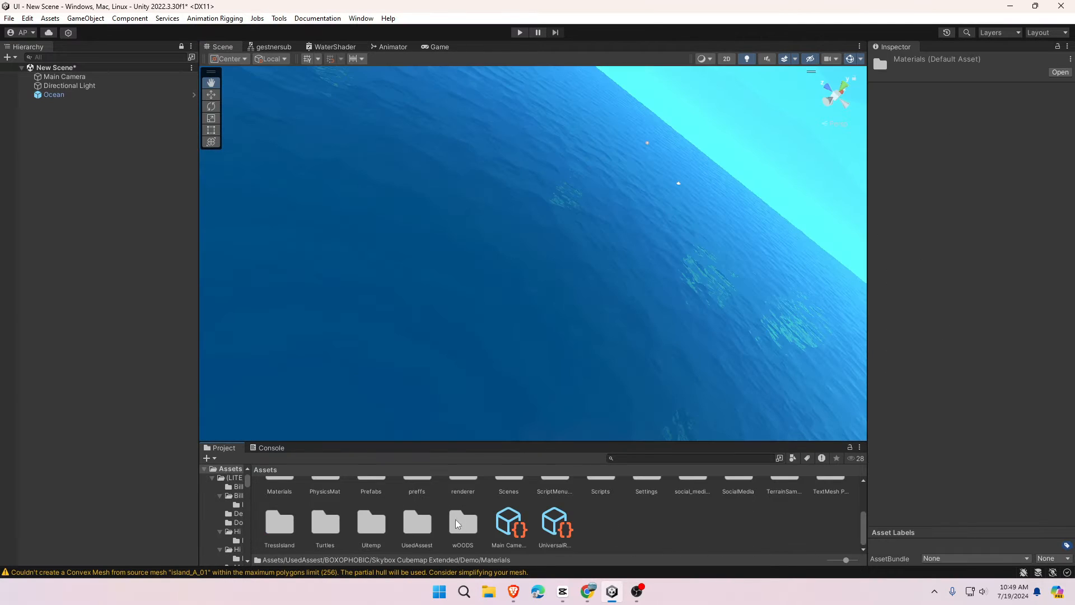
{"action": "double_click", "coordinate": [512, 501]}
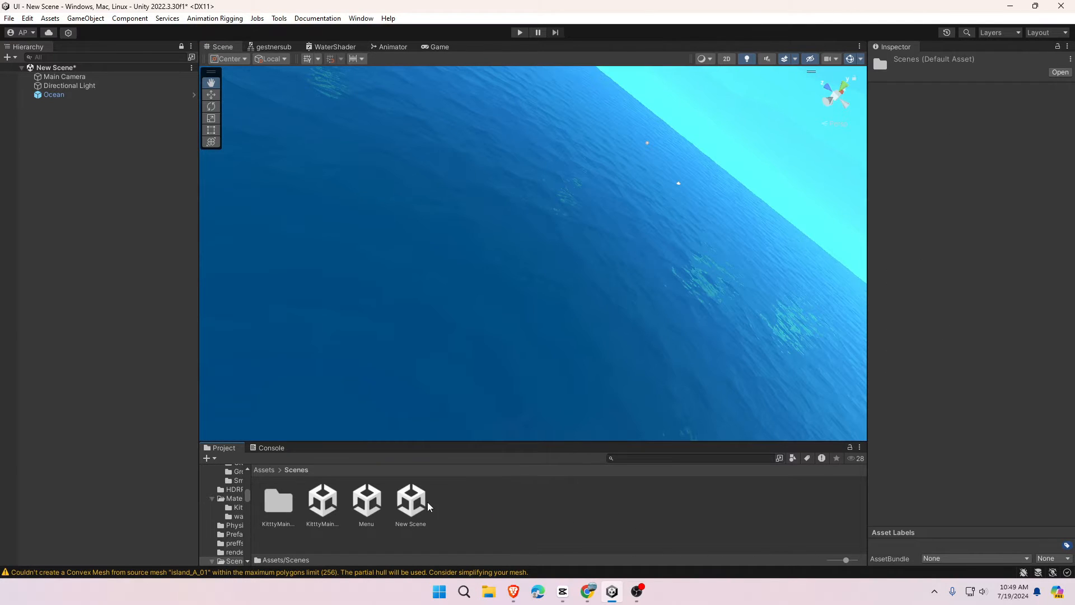
{"action": "double_click", "coordinate": [388, 504]}
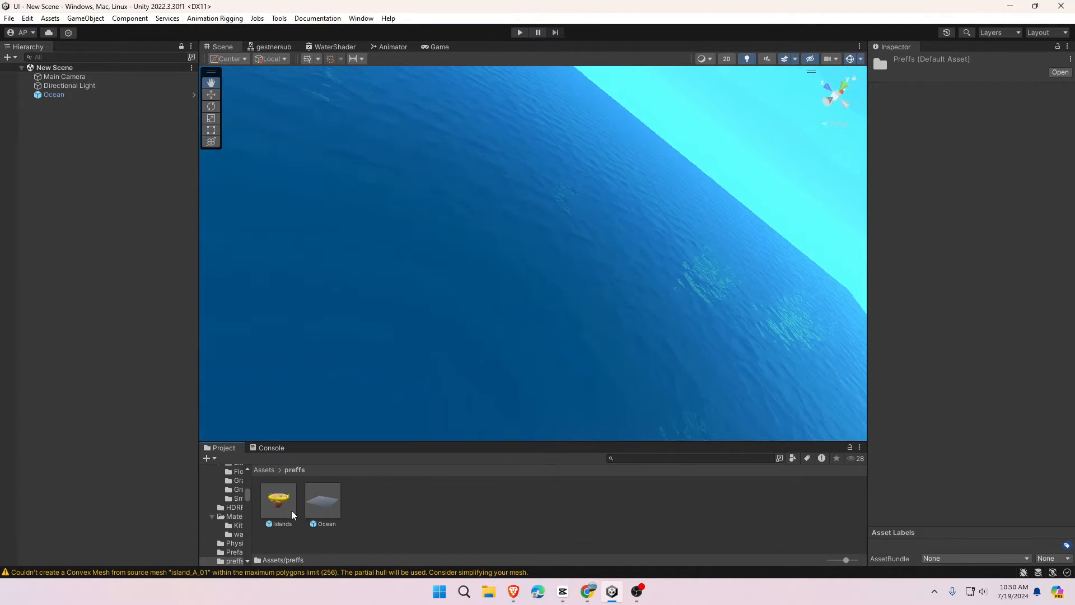
{"action": "left_click_drag", "start_coordinate": [276, 513], "coordinate": [48, 145]}
- Frame and inspect the island and cat from several angles, then enter Play mode
{"action": "left_click", "coordinate": [401, 217]}
{"action": "key", "text": "f"}
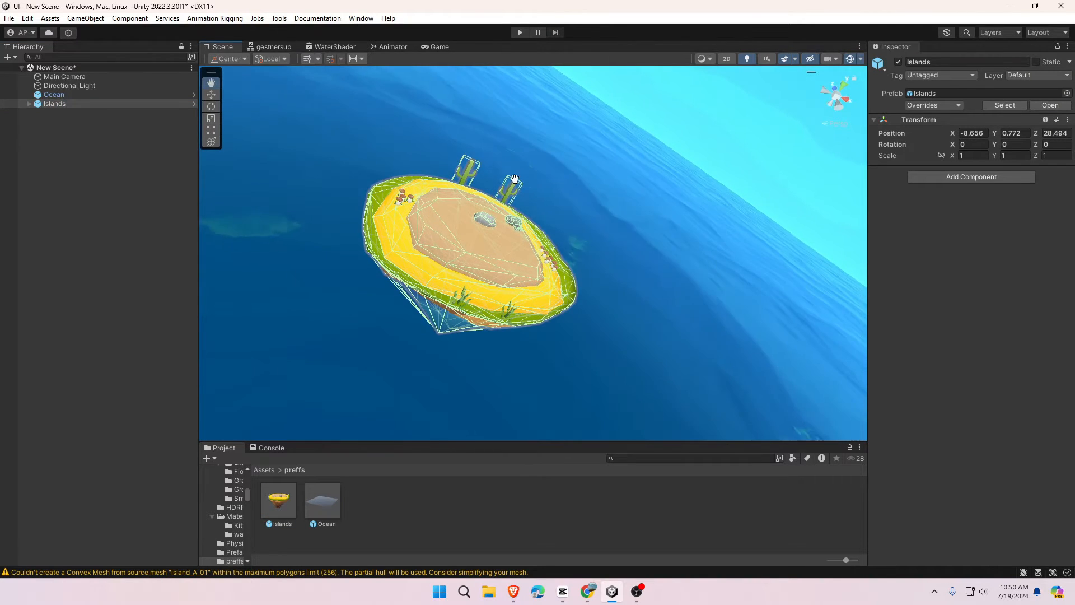
{"action": "left_click", "coordinate": [437, 47]}
{"action": "left_click", "coordinate": [222, 47]}
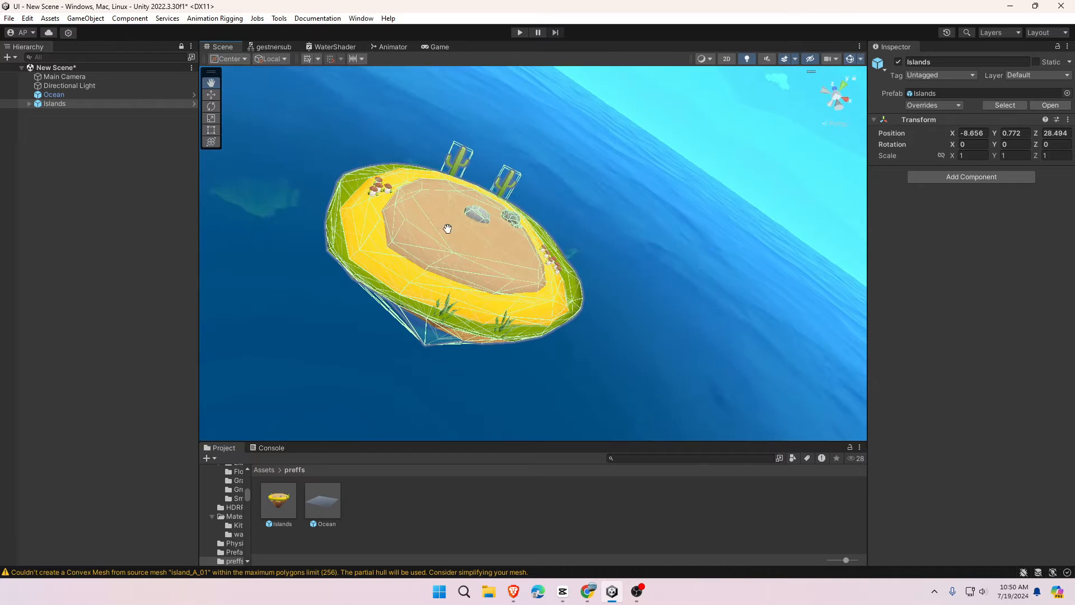
{"action": "left_click", "coordinate": [91, 245]}
{"action": "left_click_drag", "start_coordinate": [482, 247], "coordinate": [410, 213], "text": "alt"}
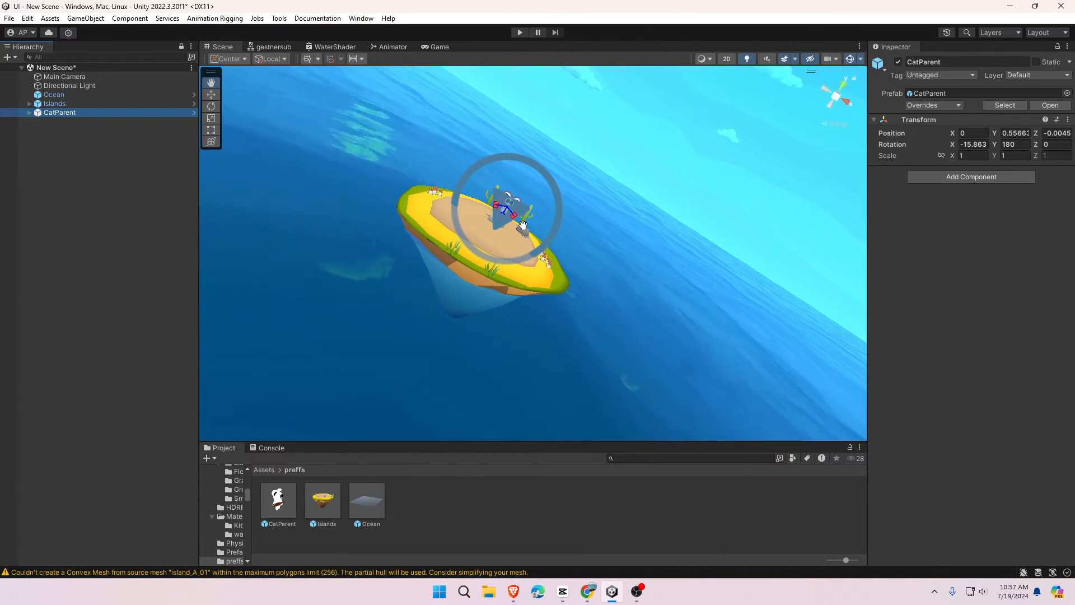
{"action": "key", "text": "f"}
{"action": "scroll", "coordinate": [523, 225], "scroll_direction": "down", "scroll_amount": 6}
{"action": "left_click_drag", "start_coordinate": [523, 226], "coordinate": [268, 218], "text": "alt"}
{"action": "left_click", "coordinate": [519, 31]}
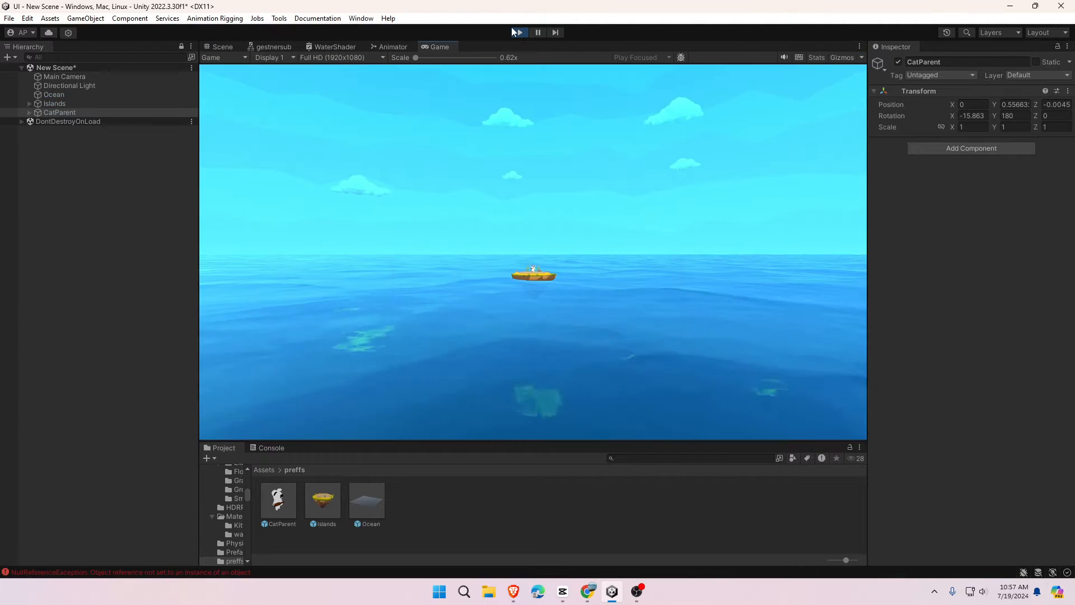
- Return to the Scene view, orbit around the cat and switch to the Move tool
{"action": "left_click", "coordinate": [223, 46]}
{"action": "left_click_drag", "start_coordinate": [549, 291], "coordinate": [67, 4], "text": "alt"}
{"action": "scroll", "coordinate": [442, 197], "scroll_direction": "up", "scroll_amount": 3}
{"action": "left_click", "coordinate": [211, 95]}
{"action": "scroll", "coordinate": [581, 202], "scroll_direction": "down", "scroll_amount": 5}
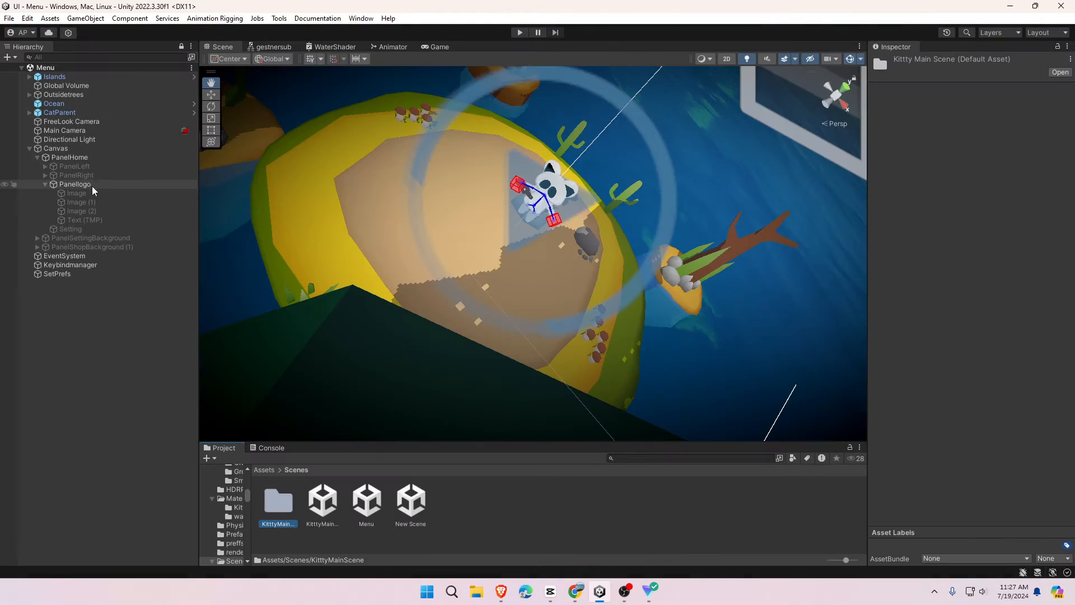
- Add a UI Text - TextMeshPro object under Panellogo
{"action": "left_click", "coordinate": [92, 186]}
{"action": "right_click", "coordinate": [91, 185]}
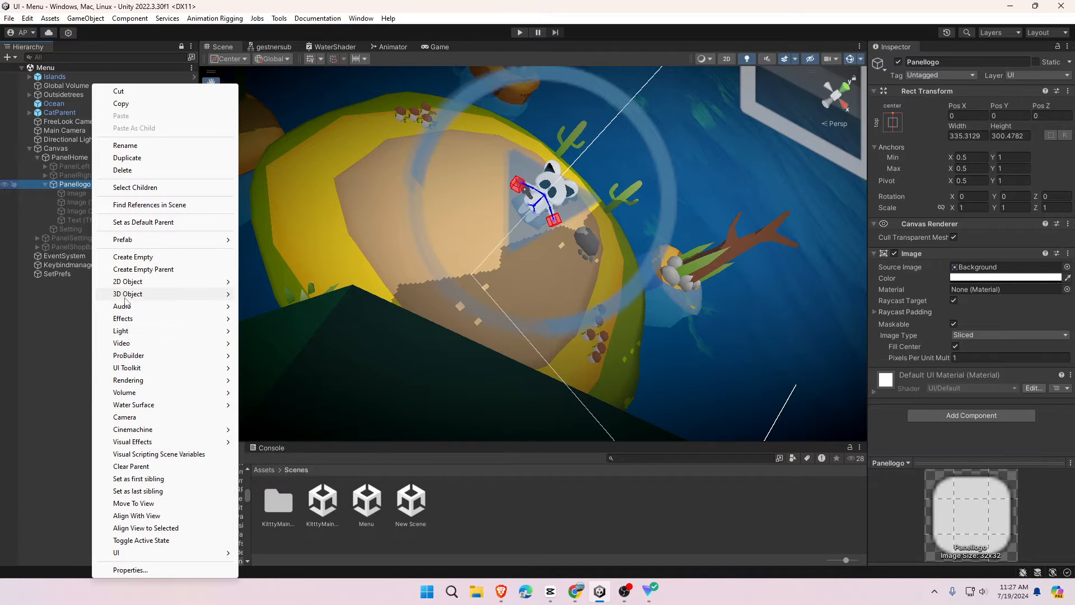
{"action": "mouse_move", "coordinate": [132, 555]}
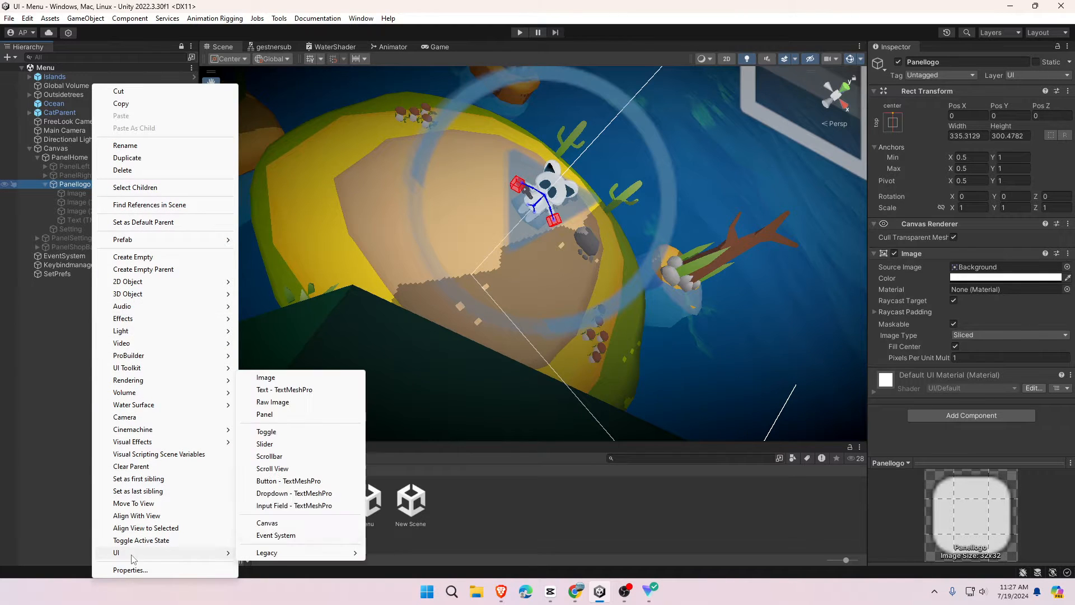
{"action": "left_click", "coordinate": [301, 392]}
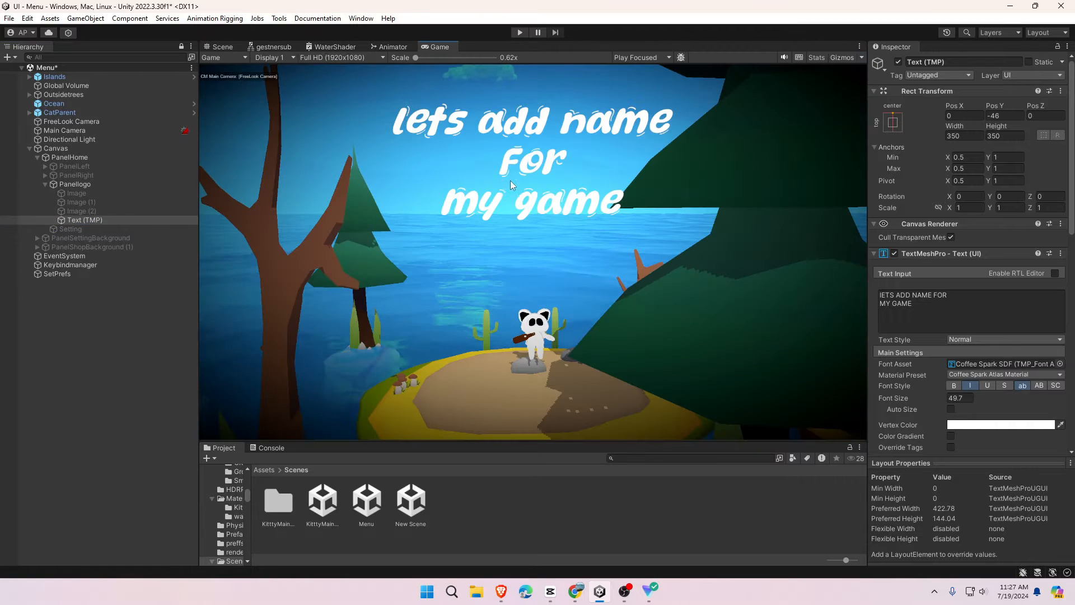
- Replace the placeholder text with DRUNK IN DAWN, one word per line
{"action": "left_click_drag", "start_coordinate": [924, 311], "coordinate": [822, 281]}
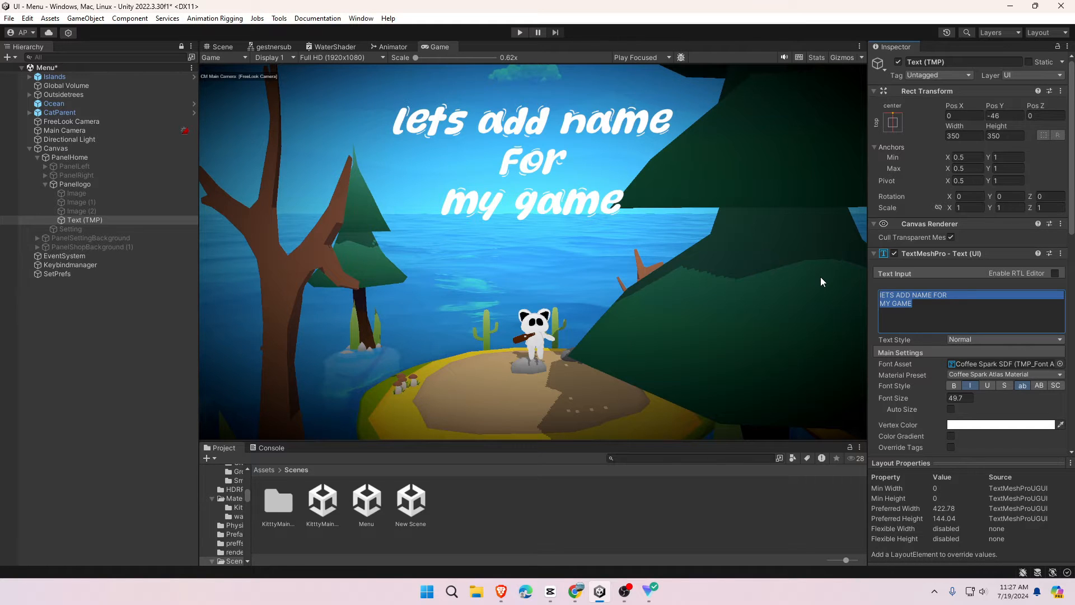
{"action": "type", "text": "DRUNK"}
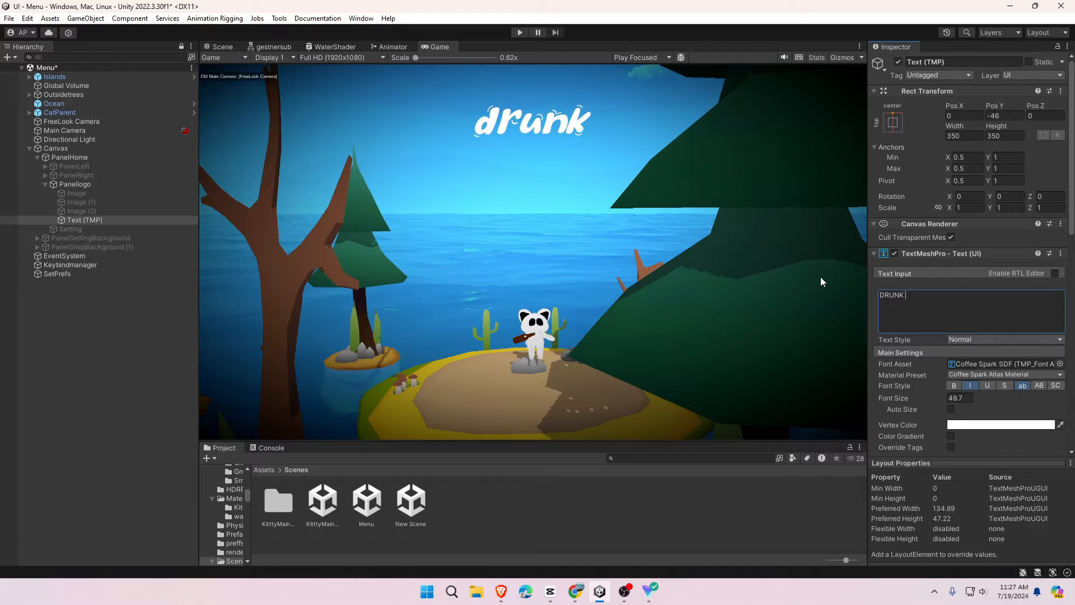
{"action": "type", "text": " IN DAWN"}
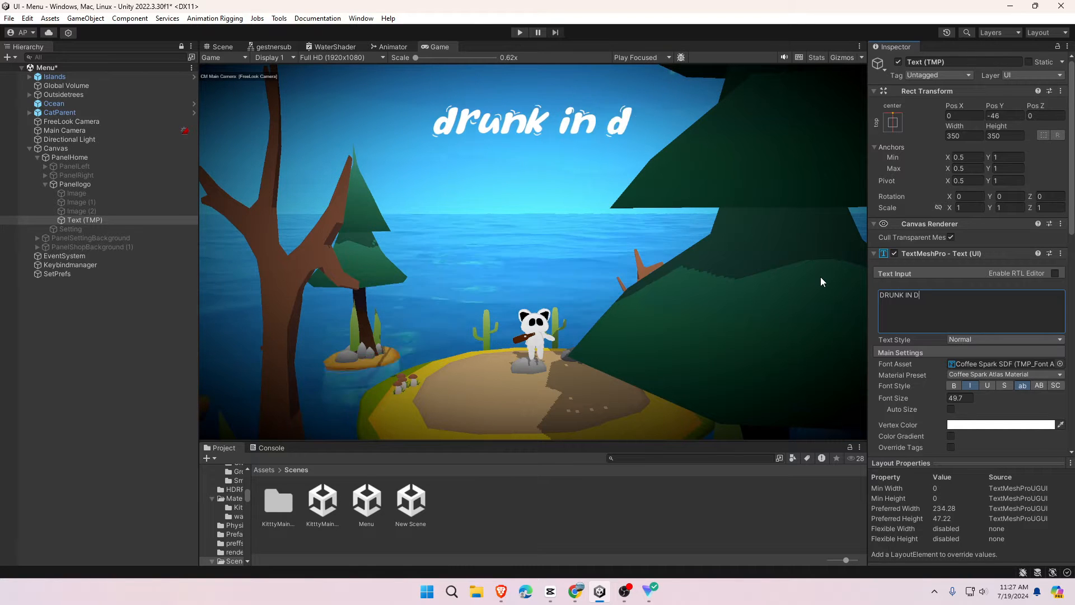
{"action": "left_click", "coordinate": [905, 294]}
{"action": "key", "text": "Delete"}
{"action": "key", "text": "Return"}
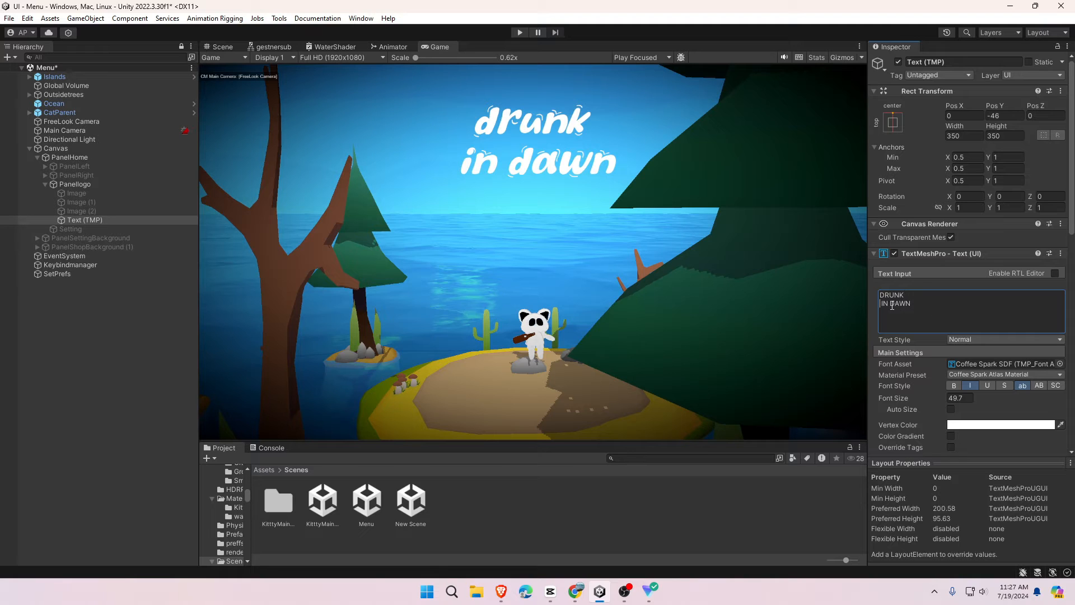
{"action": "left_click", "coordinate": [890, 304]}
{"action": "key", "text": "Return"}
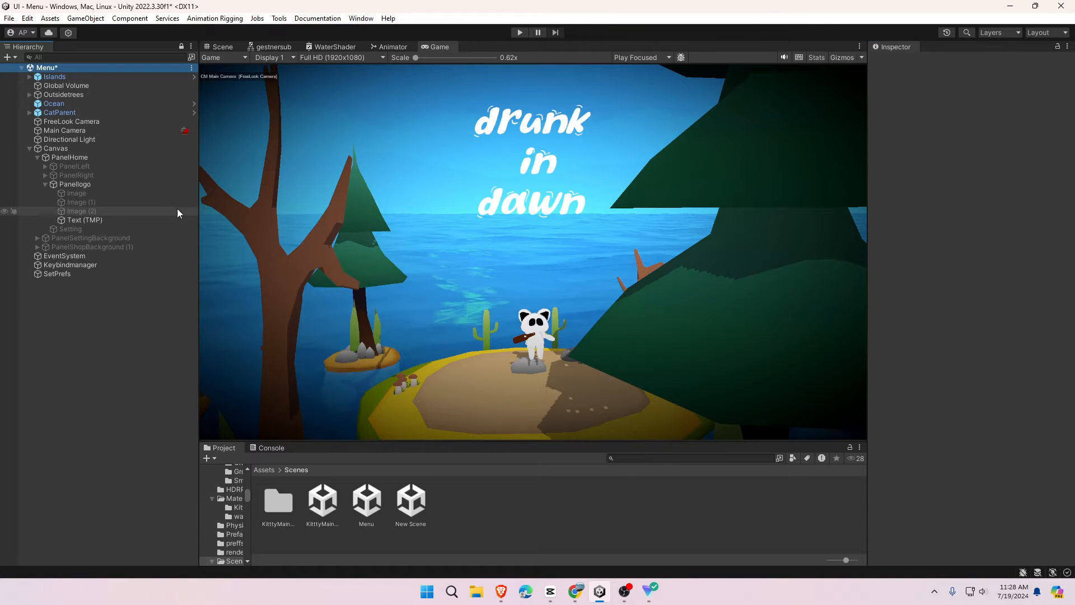
- Activate Image, Image (1) and Image (2) to show a box behind each title word
{"action": "left_click", "coordinate": [73, 193]}
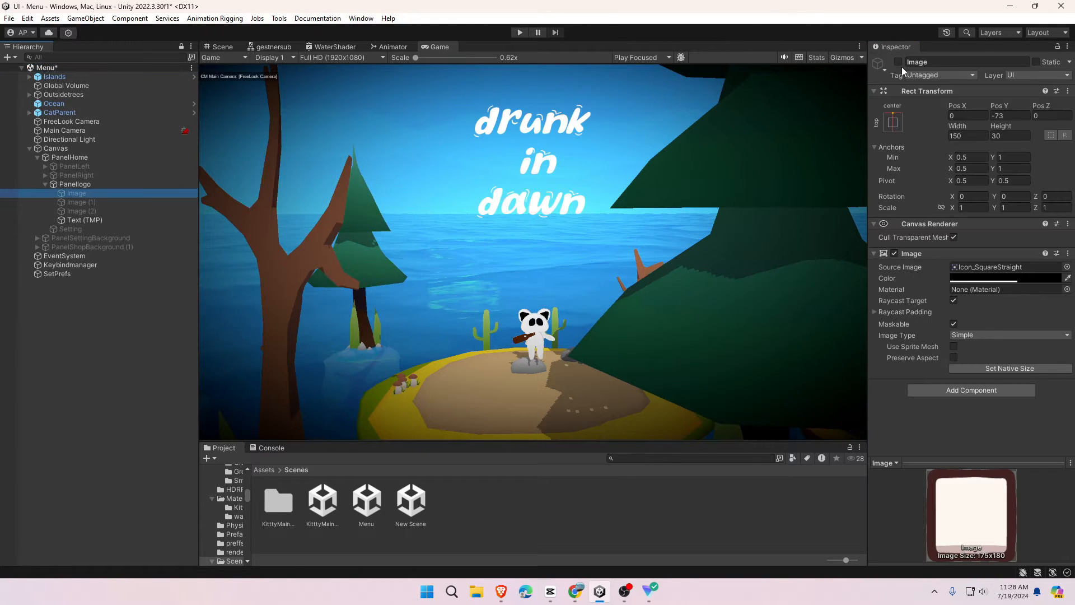
{"action": "left_click", "coordinate": [164, 203]}
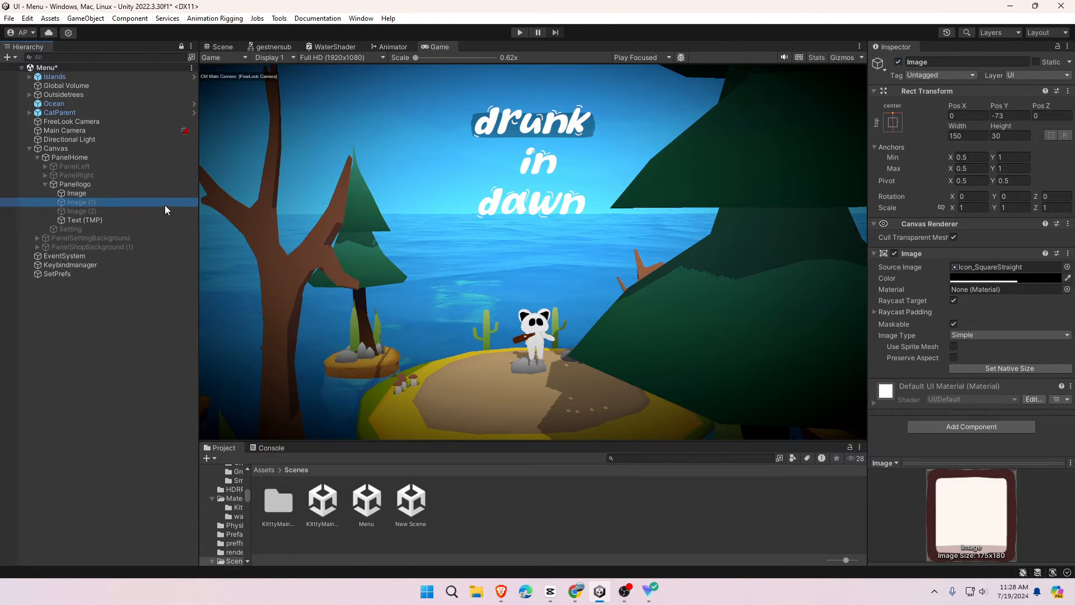
{"action": "left_click", "coordinate": [899, 63]}
{"action": "left_click", "coordinate": [99, 219]}
{"action": "left_click", "coordinate": [95, 211]}
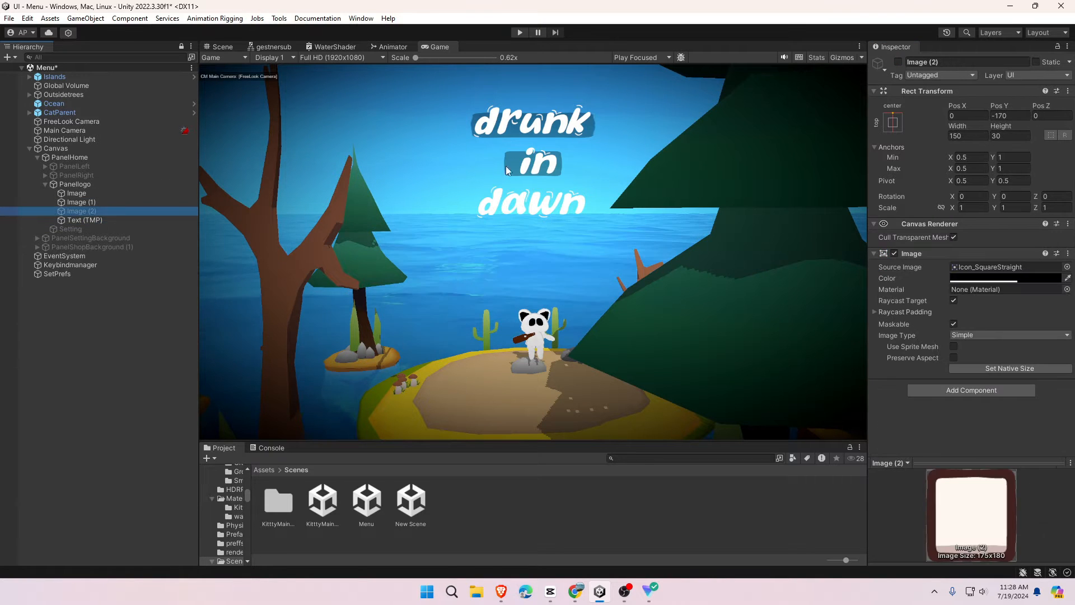
{"action": "left_click", "coordinate": [898, 62]}
- Activate PanelLeft and its Insidebox to show the orange panel and white framed box
{"action": "left_click", "coordinate": [69, 157]}
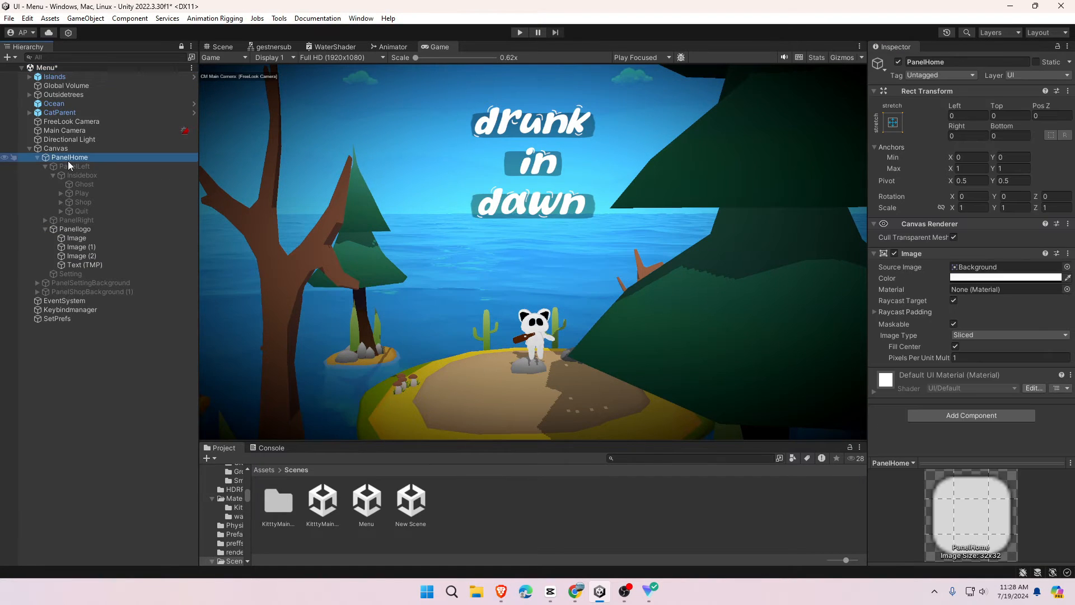
{"action": "right_click", "coordinate": [69, 158]}
{"action": "mouse_move", "coordinate": [113, 558]}
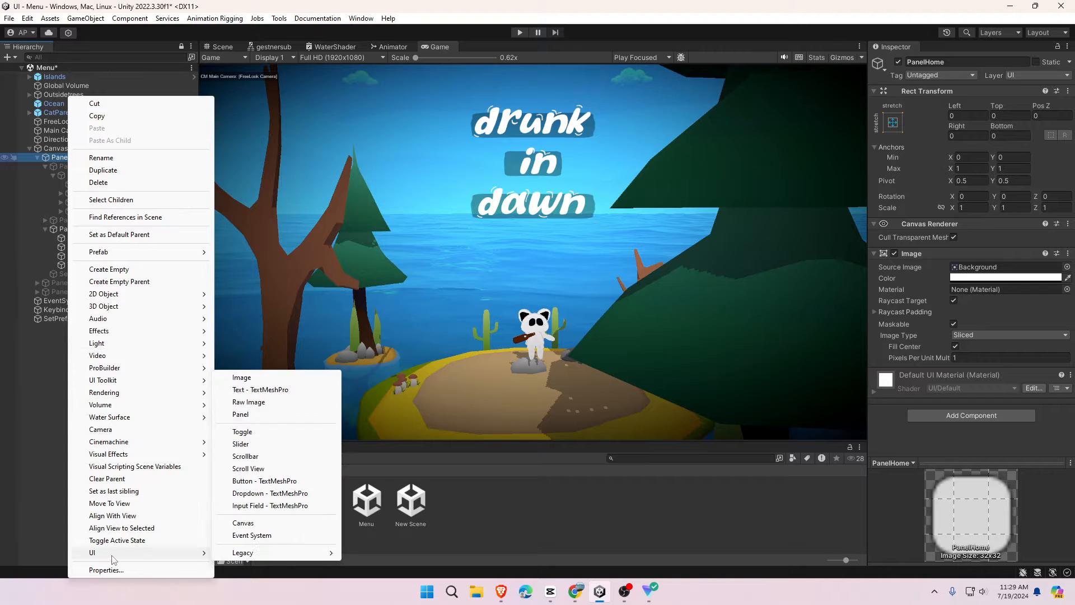
{"action": "left_click", "coordinate": [58, 166]}
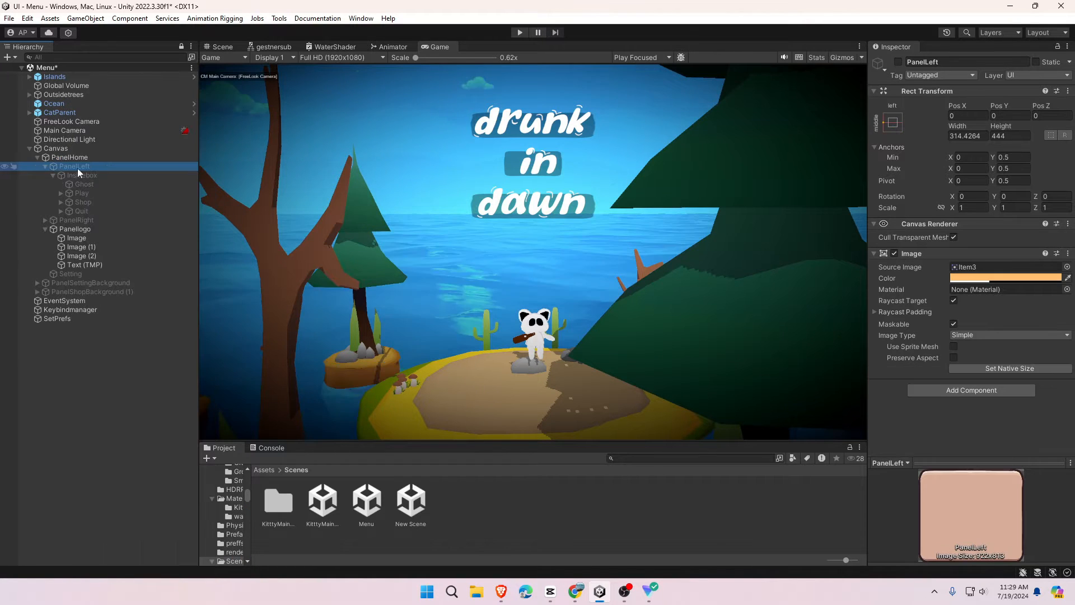
{"action": "left_click", "coordinate": [898, 62]}
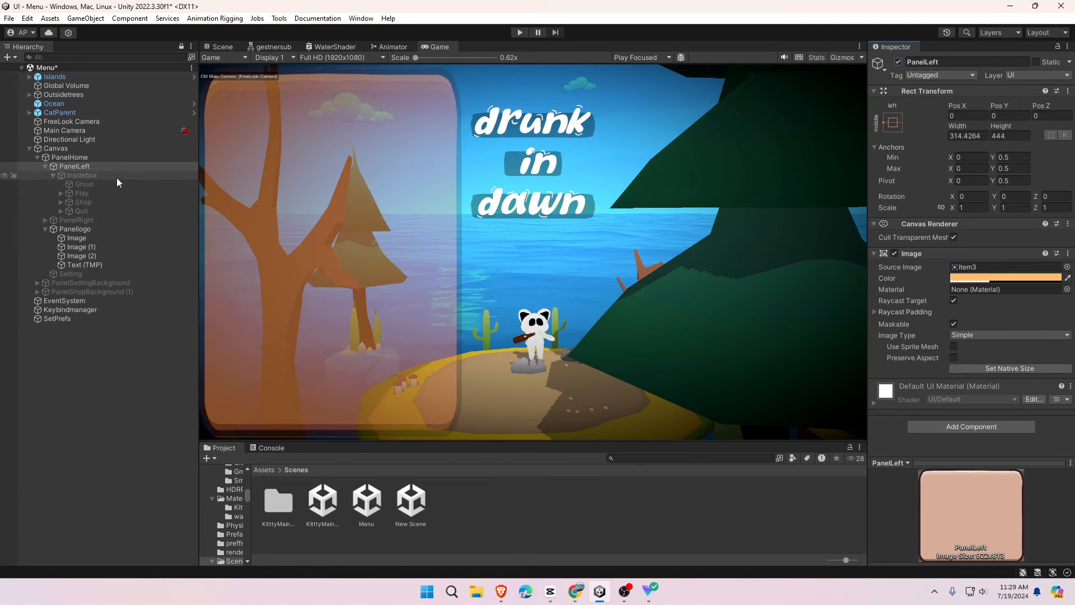
{"action": "left_click", "coordinate": [189, 175]}
{"action": "left_click", "coordinate": [898, 63]}
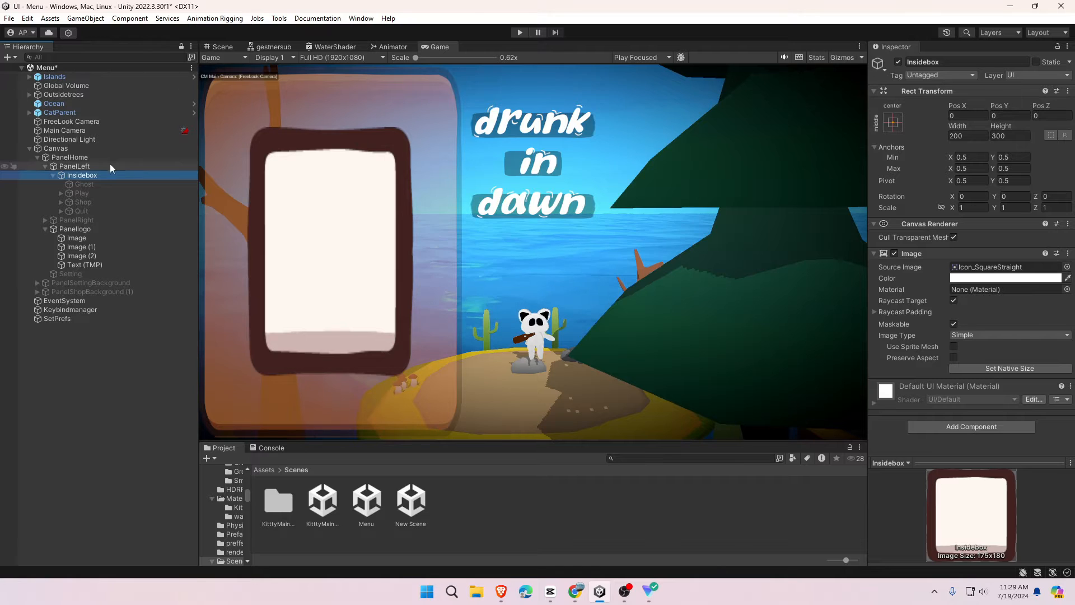
{"action": "left_click", "coordinate": [84, 184]}
{"action": "right_click", "coordinate": [95, 175]}
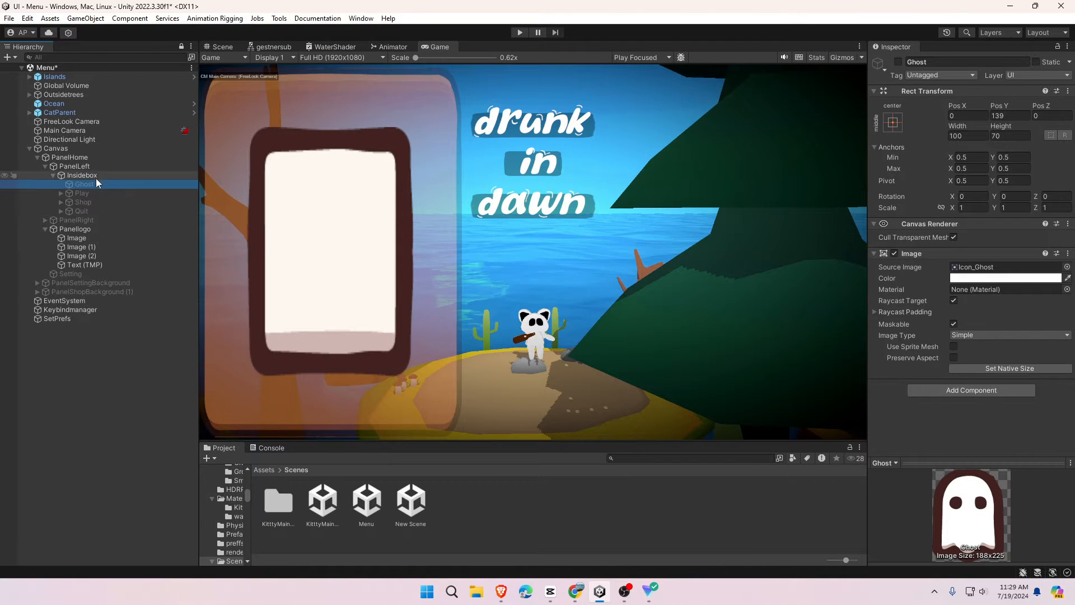
- Add a new Image inside Insidebox and select it to check it
{"action": "mouse_move", "coordinate": [140, 553]}
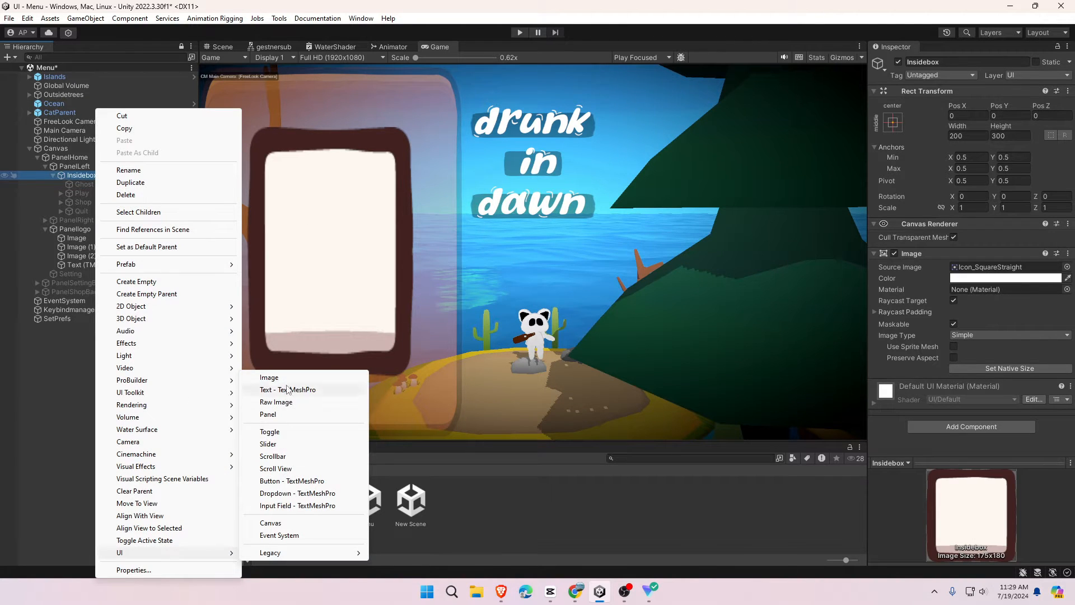
{"action": "left_click", "coordinate": [269, 377]}
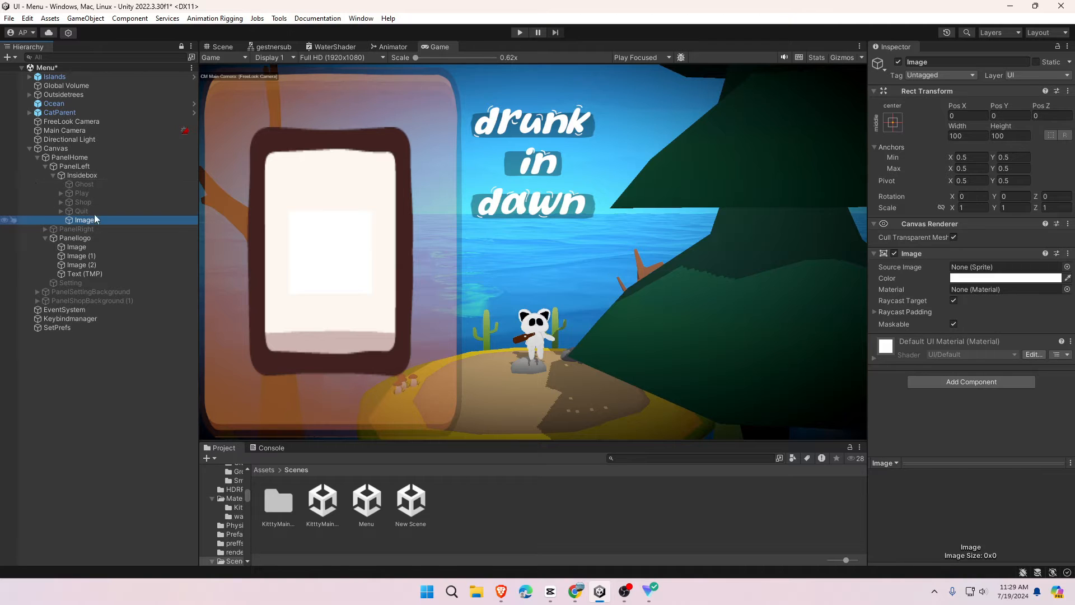
{"action": "left_click", "coordinate": [85, 184]}
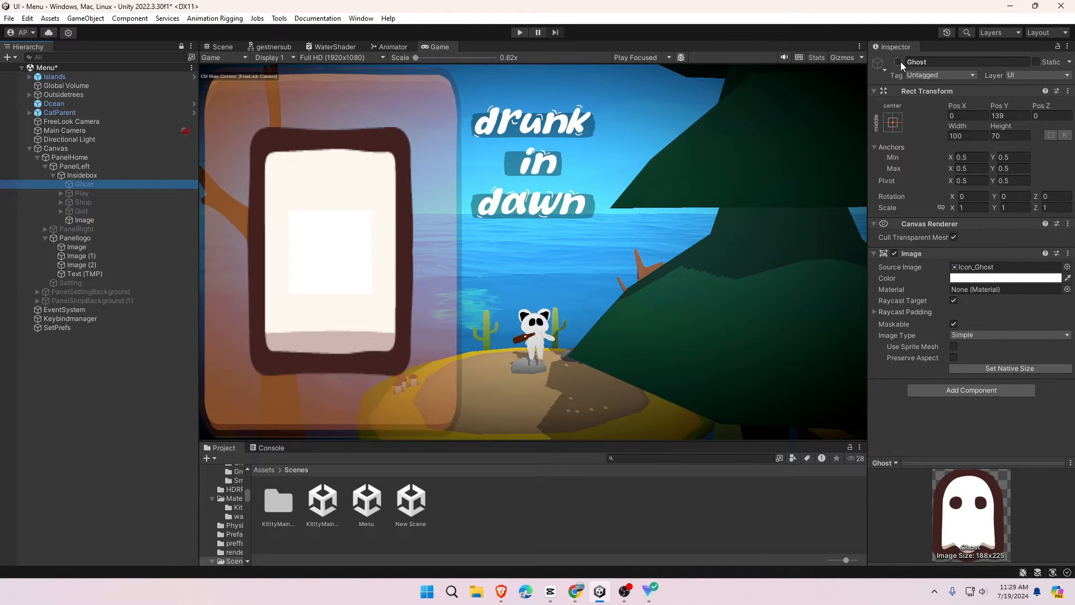
{"action": "left_click", "coordinate": [84, 220]}
- Activate the Ghost icon and the Play button on the menu card
{"action": "left_click", "coordinate": [84, 185]}
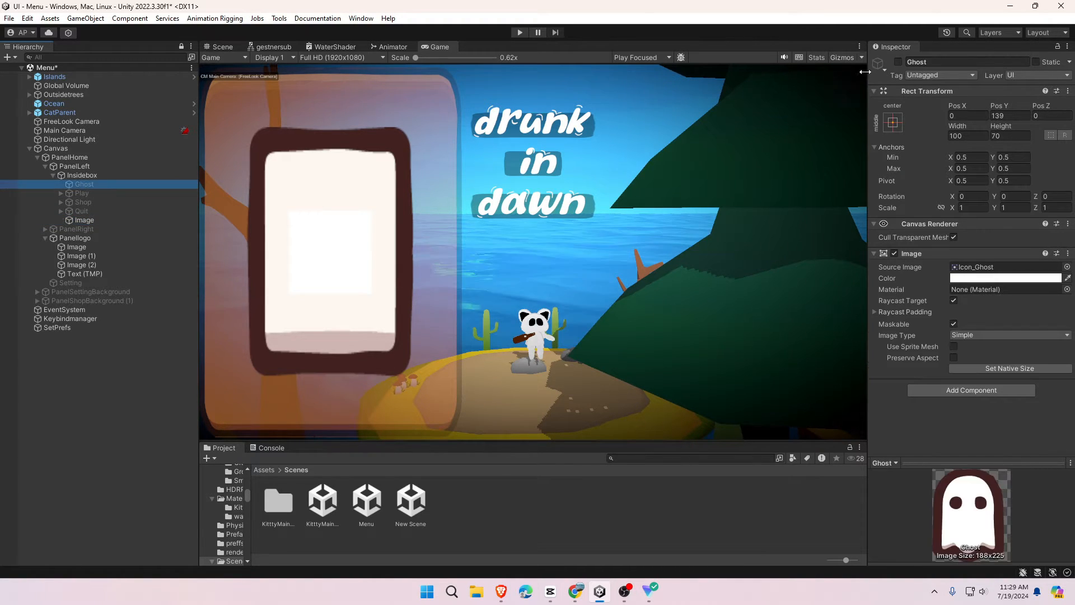
{"action": "left_click", "coordinate": [897, 62]}
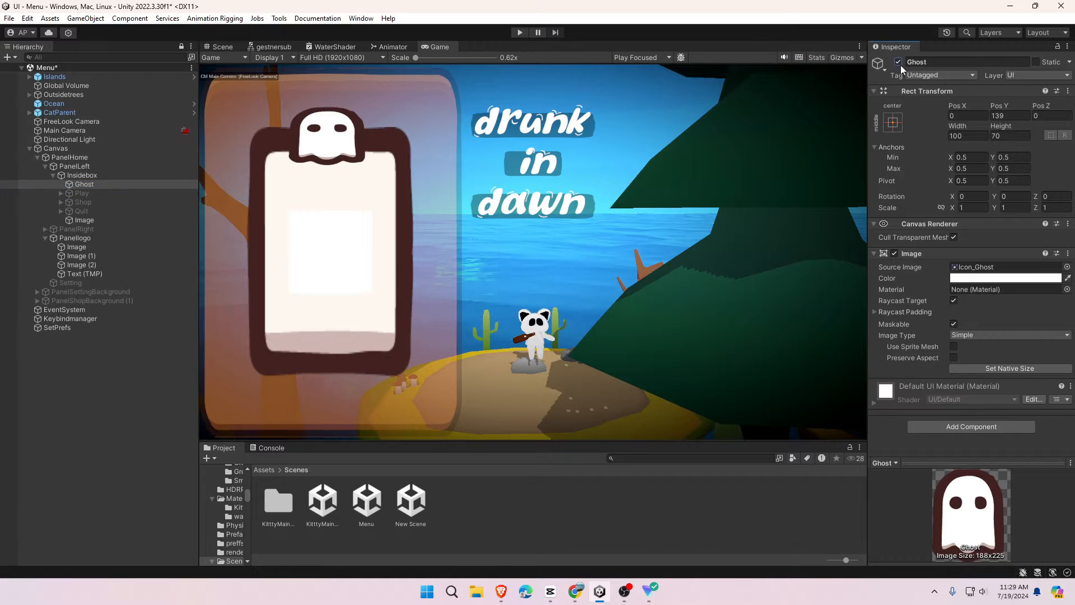
{"action": "left_click", "coordinate": [61, 193]}
{"action": "left_click", "coordinate": [74, 202]}
{"action": "left_click", "coordinate": [111, 193]}
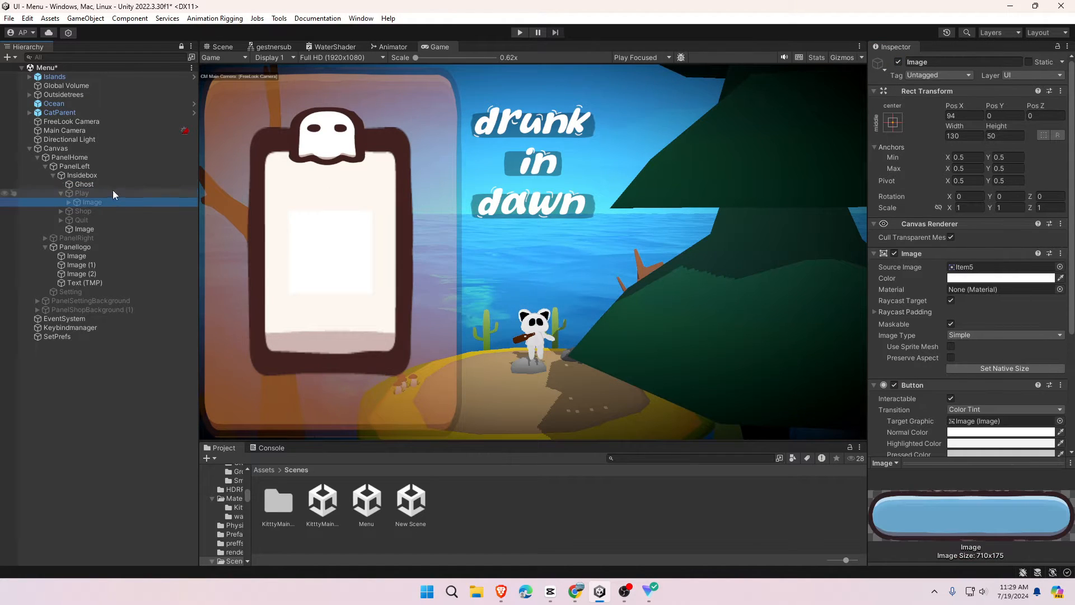
{"action": "left_click", "coordinate": [898, 63]}
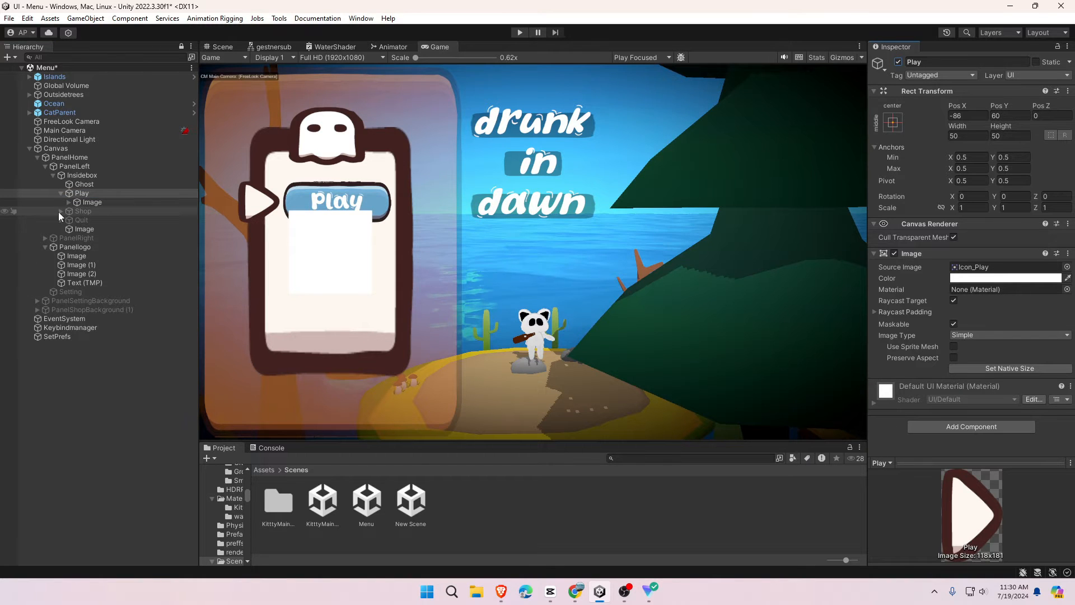
- Delete the plain white rectangle image and reselect the Play button's image
{"action": "left_click", "coordinate": [87, 227]}
{"action": "key", "text": "Delete"}
{"action": "left_click", "coordinate": [86, 203]}
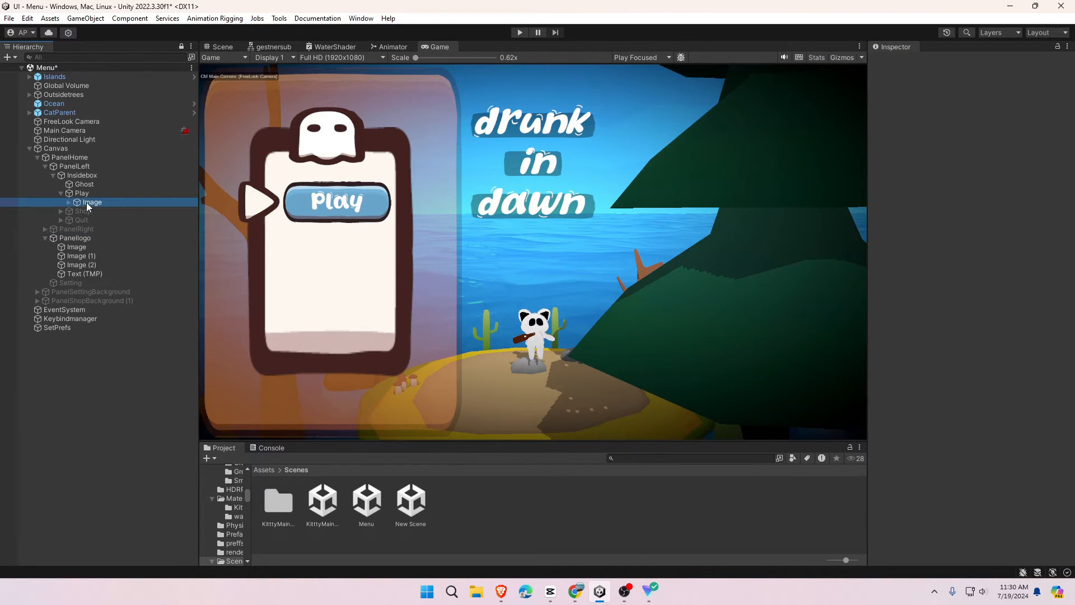
{"action": "left_click", "coordinate": [65, 192]}
{"action": "left_click", "coordinate": [87, 202]}
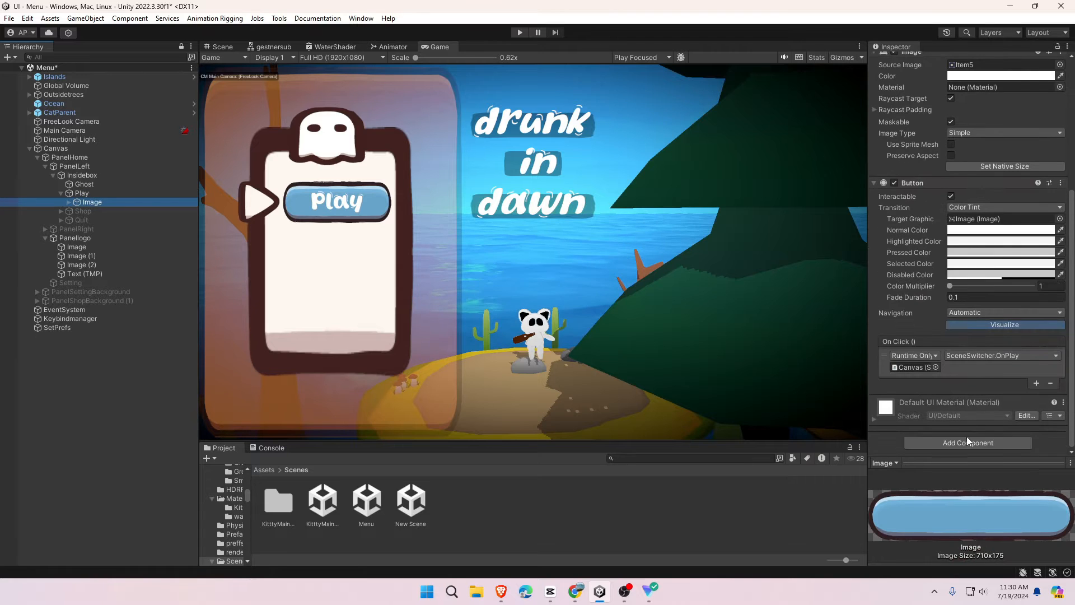
- Search Add Component for a Button component on the Play image
{"action": "left_click", "coordinate": [967, 442]}
{"action": "type", "text": "ADD"}
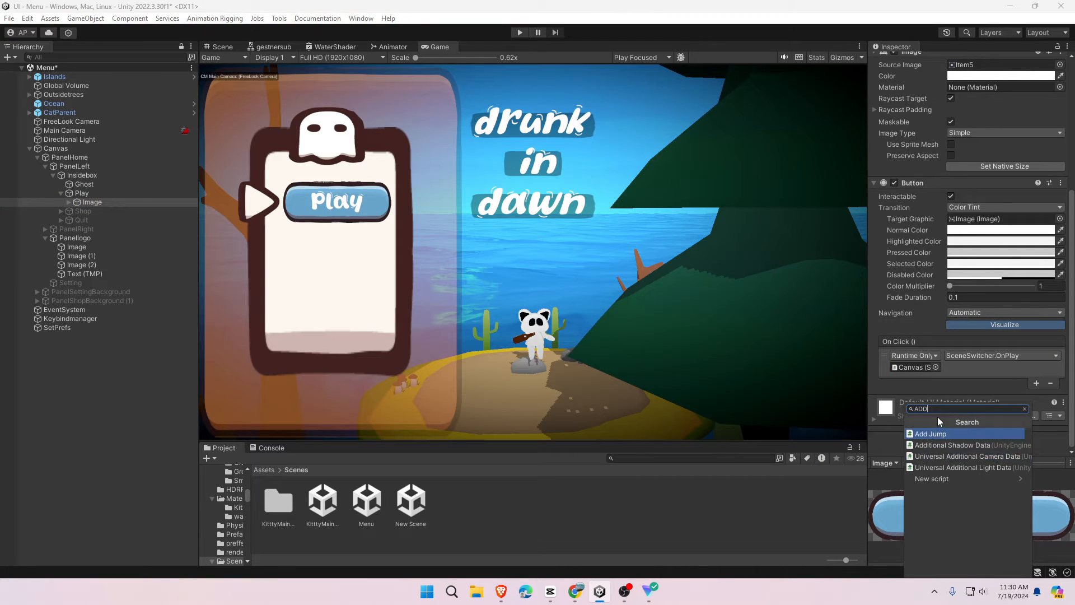
{"action": "key", "text": "BackSpace"}
{"action": "key", "text": "BackSpace"}
{"action": "key", "text": "BackSpace"}
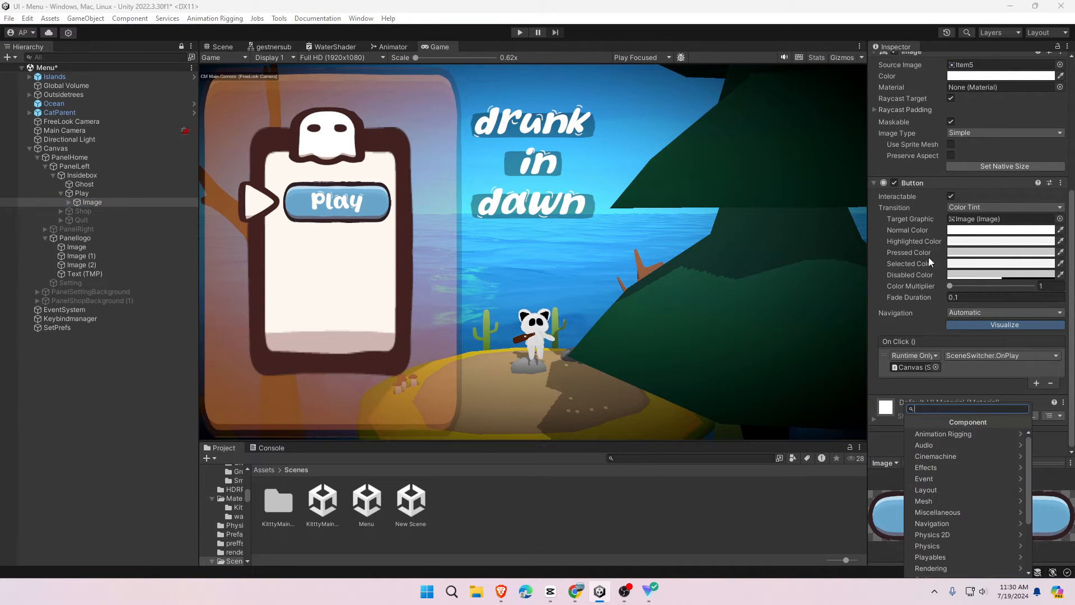
{"action": "type", "text": "BUTT"}
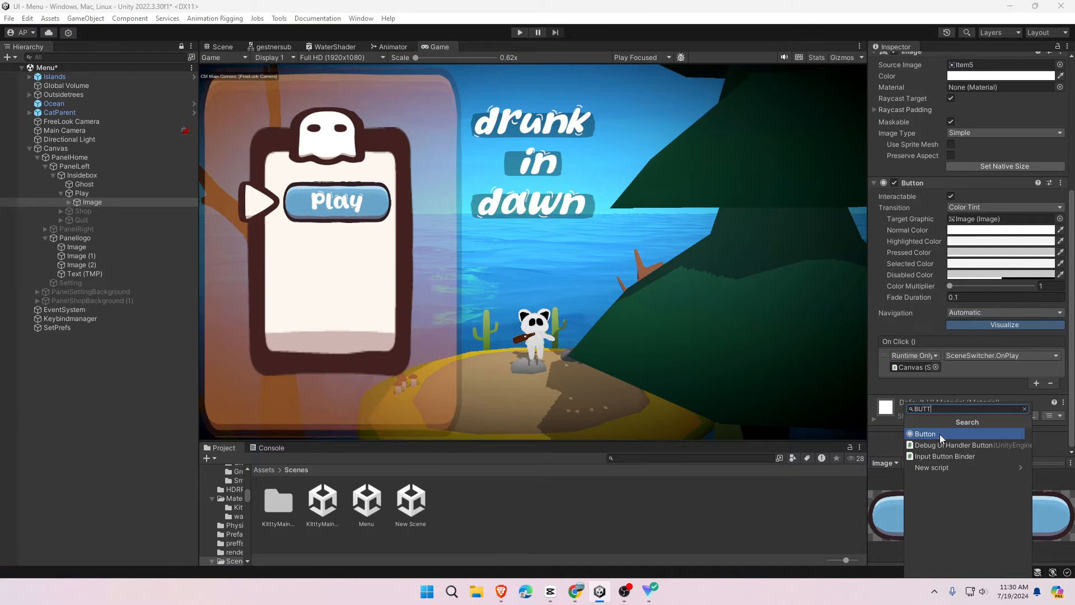
- Add a second On Click action targeting Canvas that calls SceneSwitcher.OnPlay()
{"action": "left_click", "coordinate": [125, 201]}
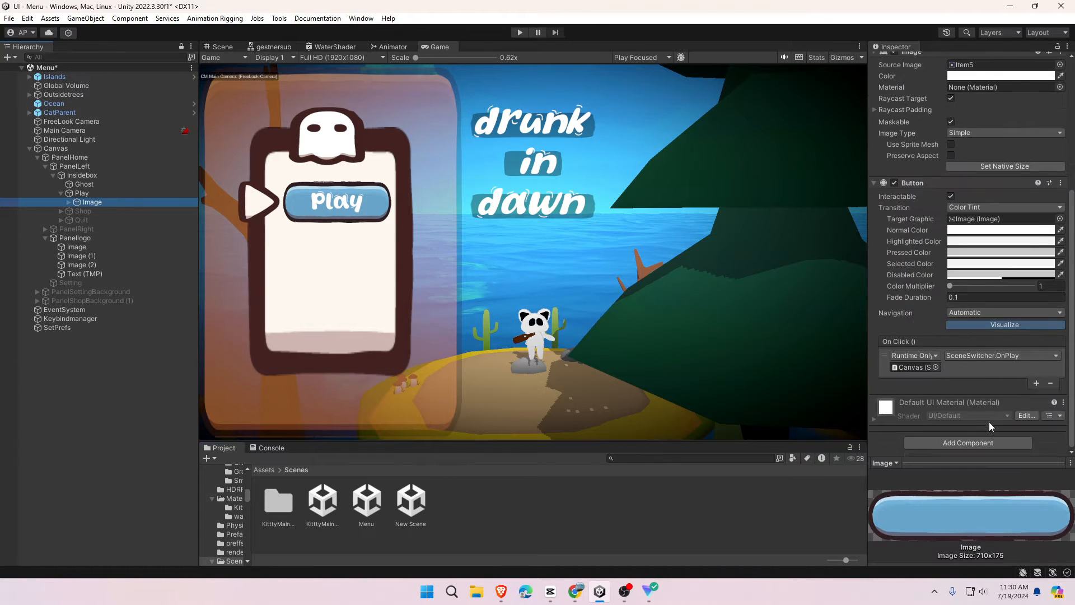
{"action": "left_click", "coordinate": [1037, 383]}
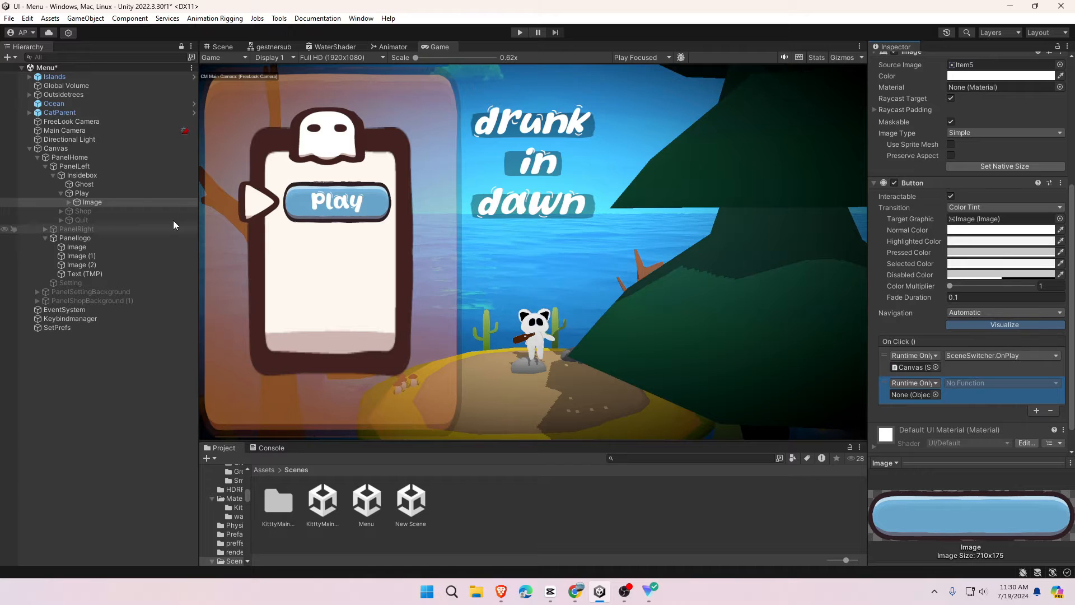
{"action": "left_click_drag", "start_coordinate": [58, 153], "coordinate": [901, 398]}
{"action": "left_click", "coordinate": [1002, 383]}
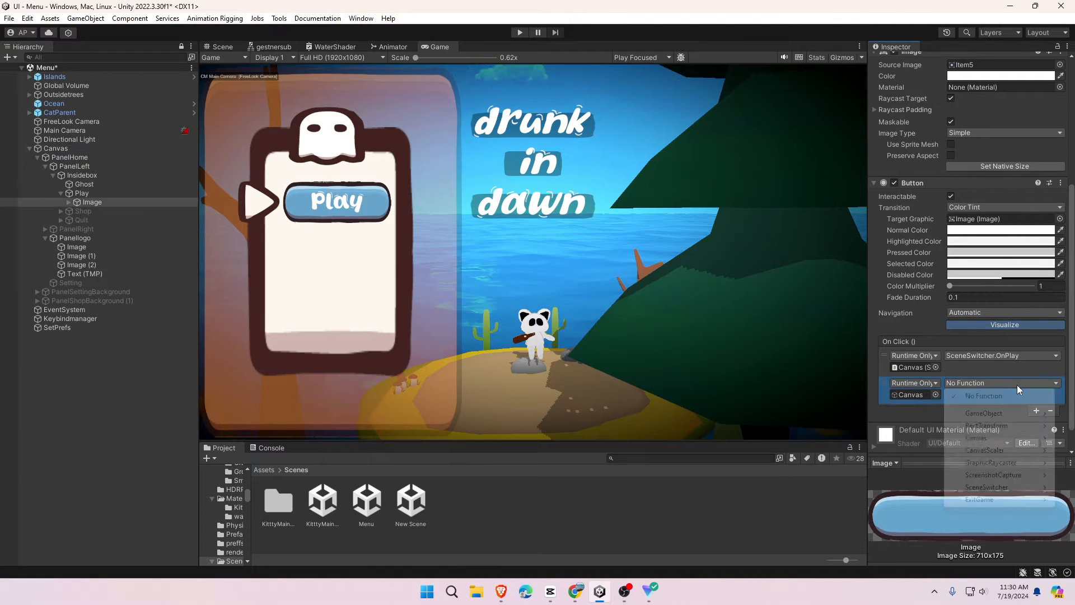
{"action": "mouse_move", "coordinate": [988, 476]}
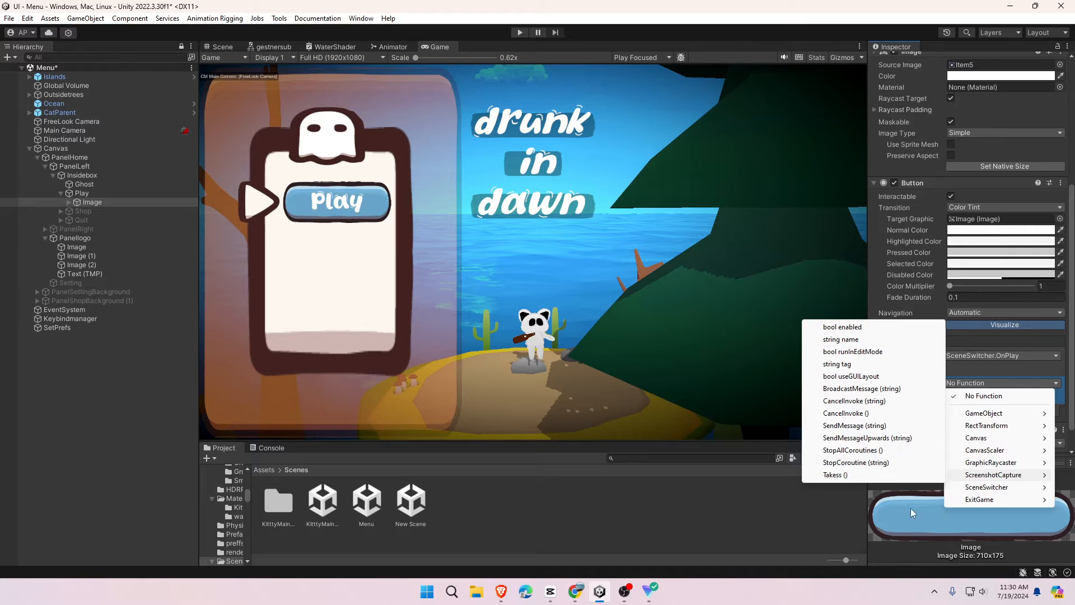
{"action": "left_click", "coordinate": [882, 499]}
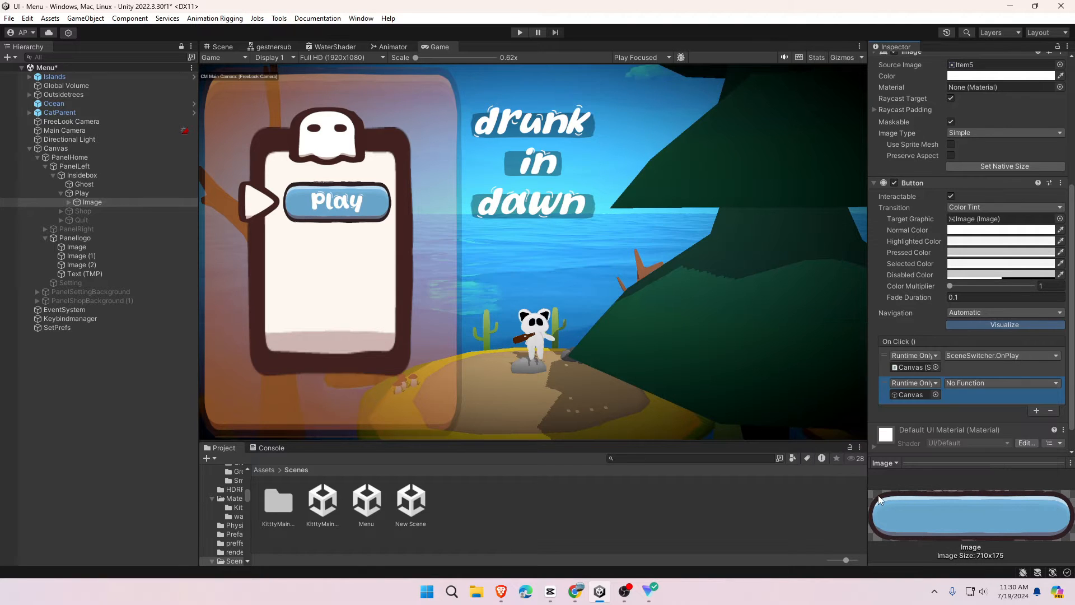
{"action": "left_click", "coordinate": [986, 386]}
{"action": "mouse_move", "coordinate": [988, 487]}
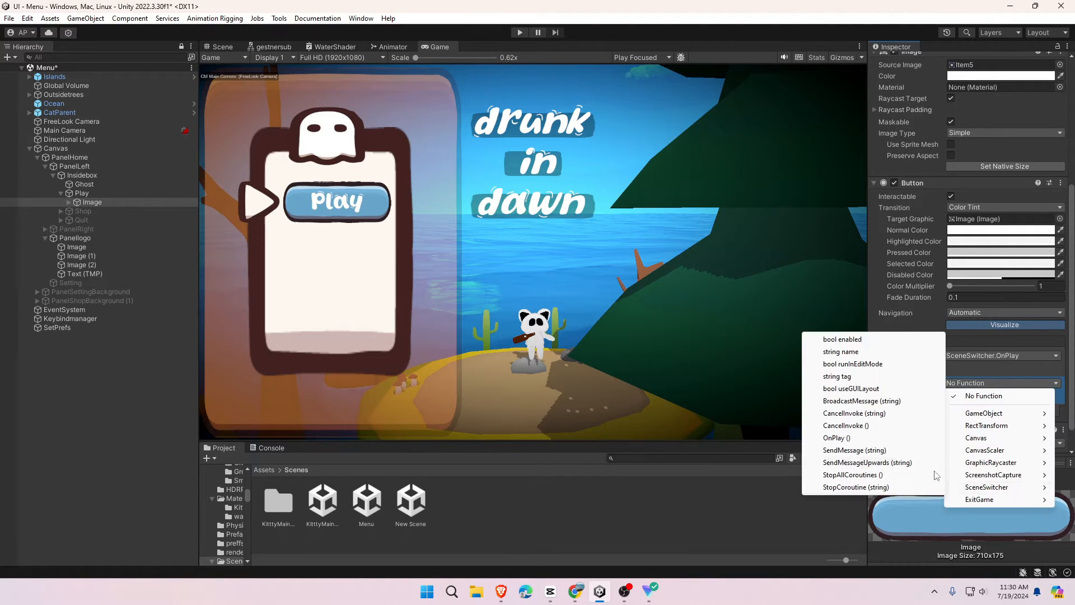
{"action": "left_click", "coordinate": [837, 438]}
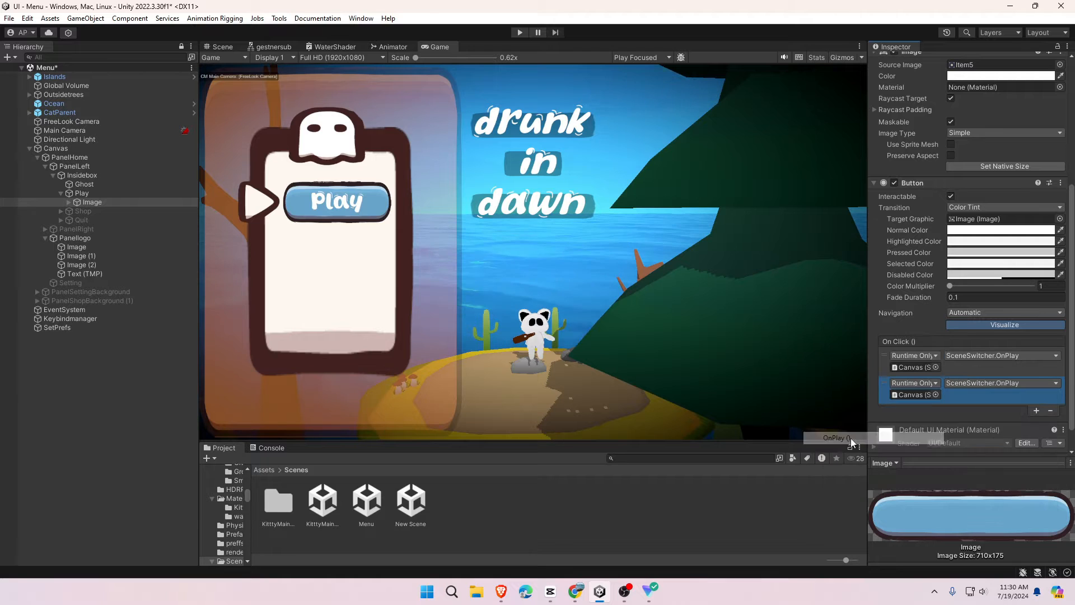
- Open SceneSwitcher.cs in Visual Studio and review the scene-loading line in OnPlay
{"action": "left_click", "coordinate": [918, 394]}
{"action": "double_click", "coordinate": [909, 394]}
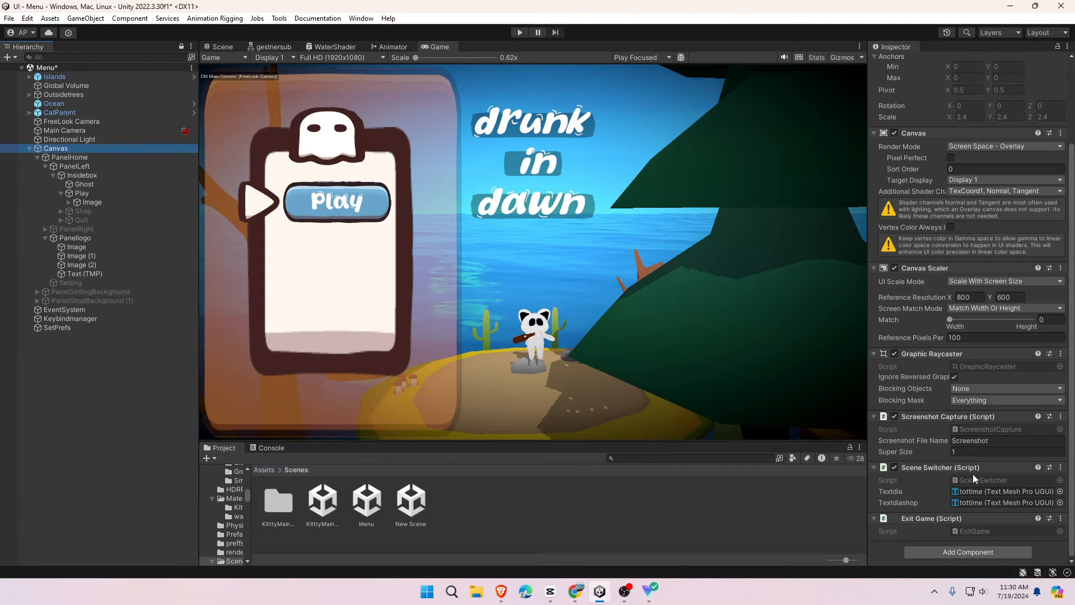
{"action": "left_click", "coordinate": [974, 476]}
{"action": "double_click", "coordinate": [982, 480]}
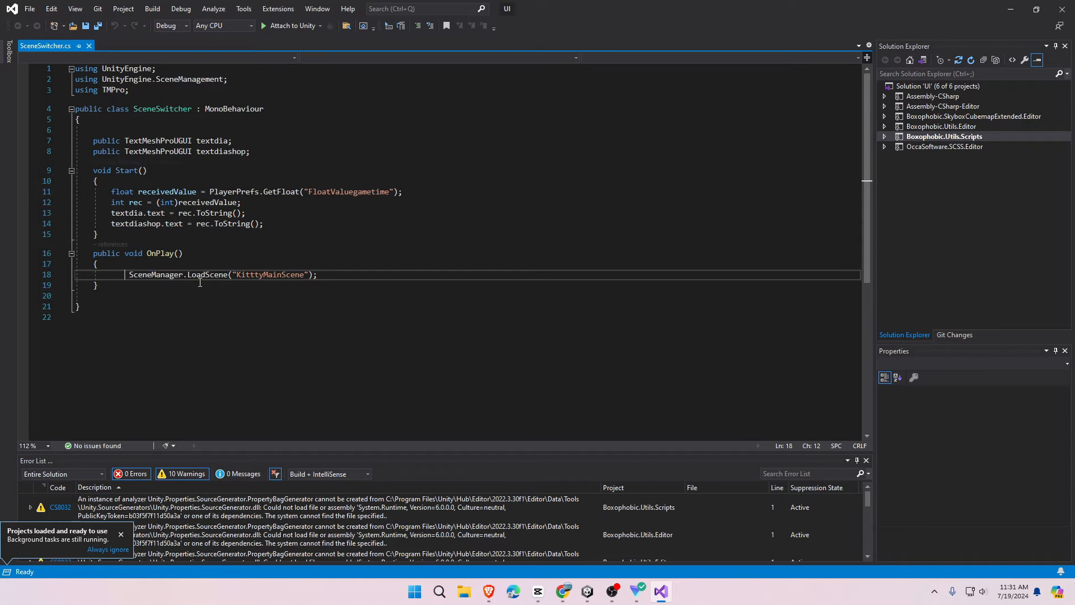
{"action": "left_click_drag", "start_coordinate": [200, 282], "coordinate": [343, 275]}
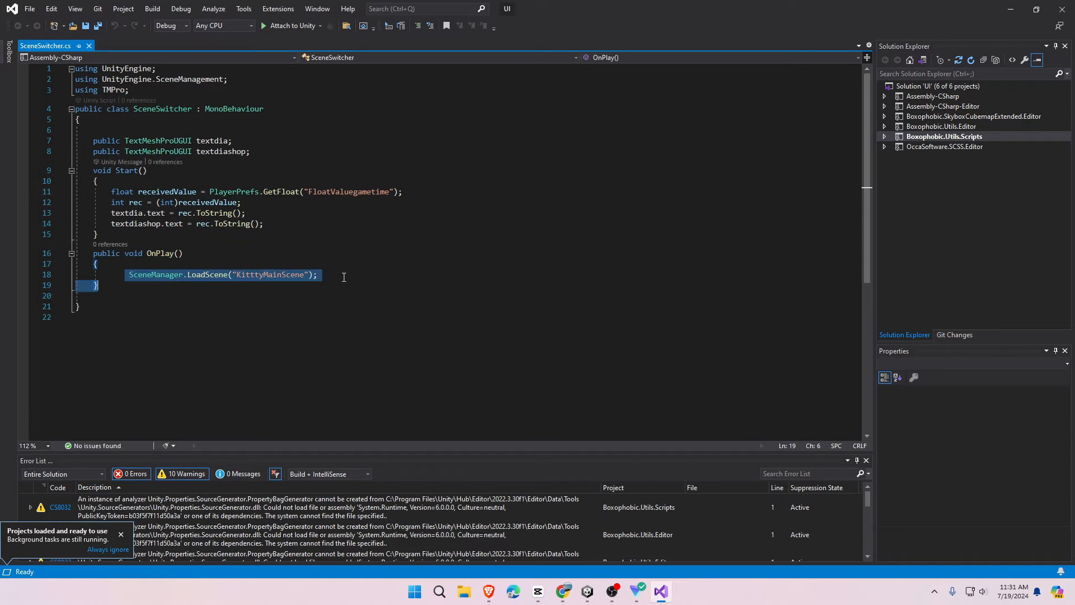
{"action": "left_click", "coordinate": [343, 275]}
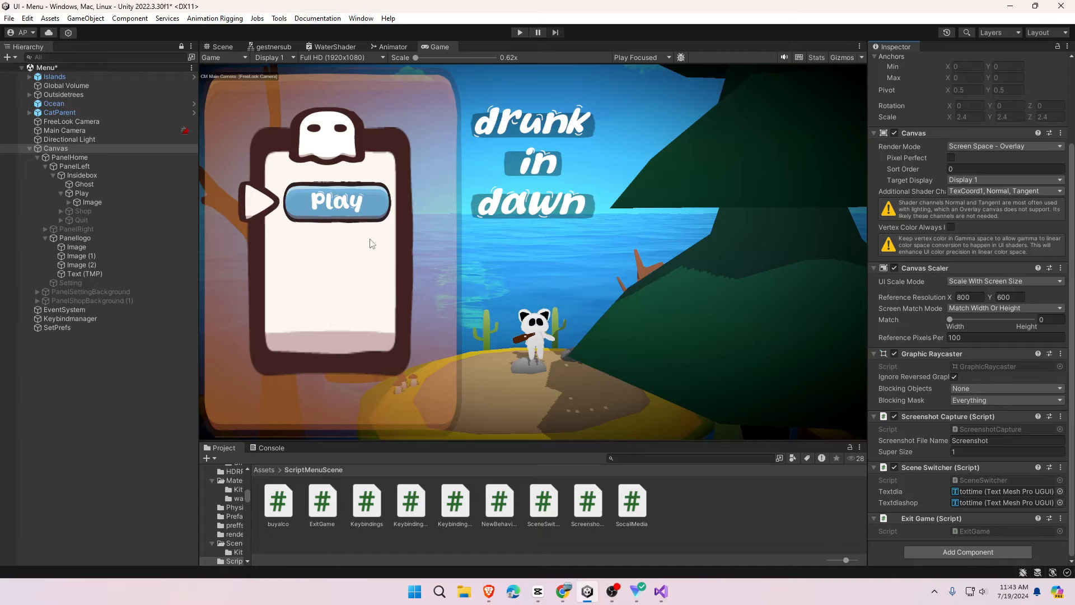
- Activate the Shop button so it and its cart icon appear under Play
{"action": "left_click", "coordinate": [129, 214]}
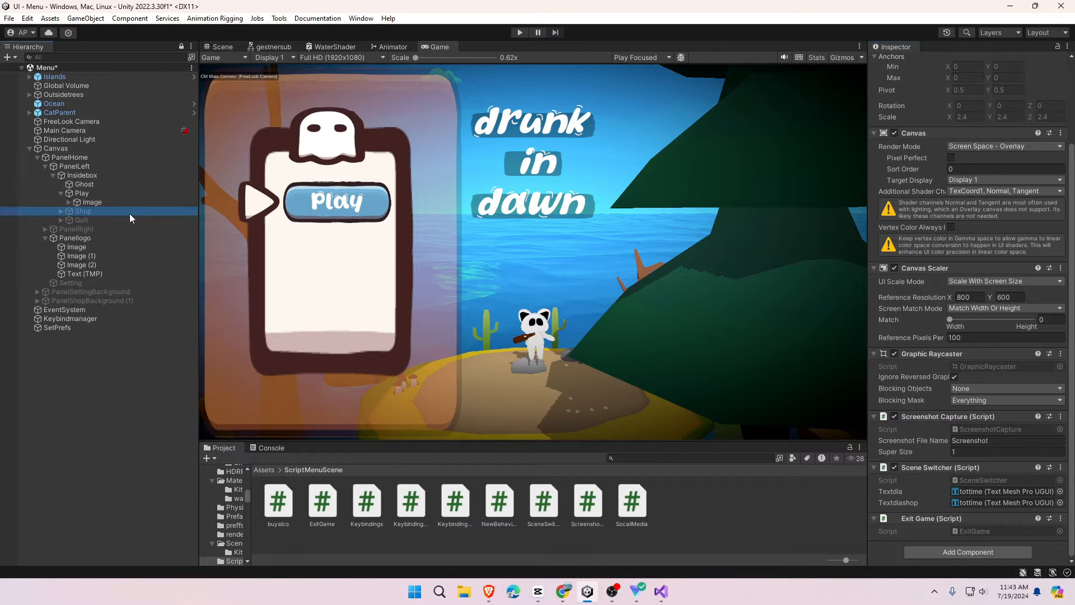
{"action": "left_click", "coordinate": [898, 61]}
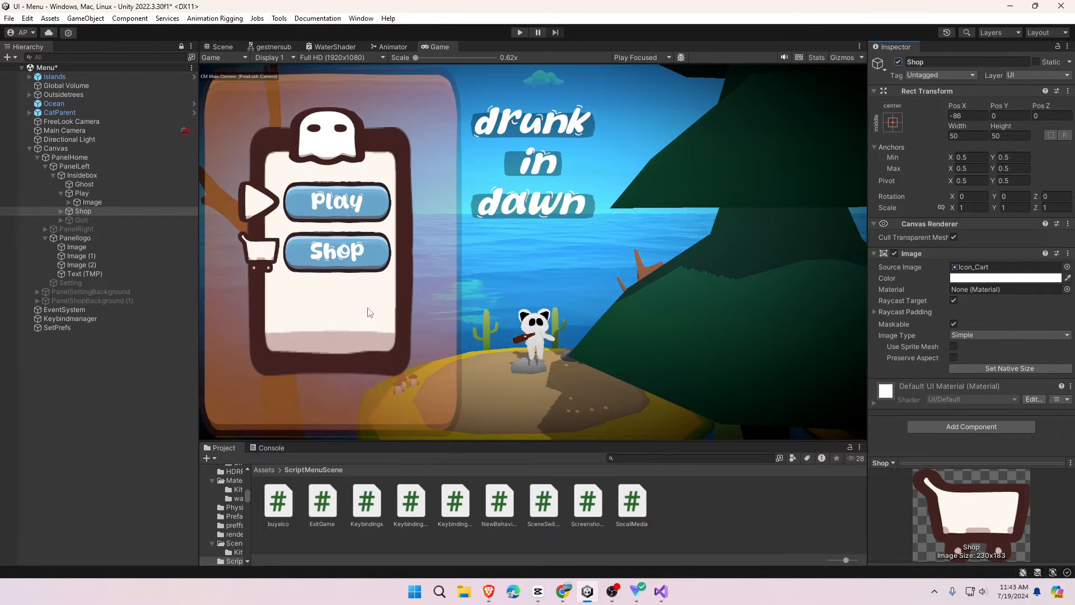
{"action": "left_click", "coordinate": [60, 211]}
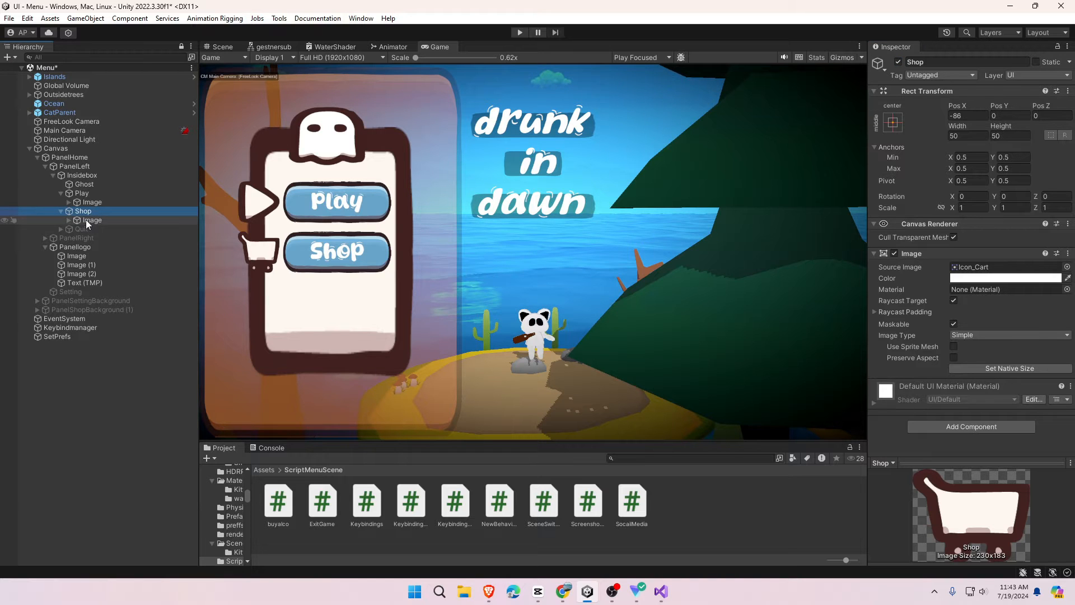
- Frame and orbit the menu canvas in the Scene view, then inspect Shop's Image On Click list
{"action": "left_click", "coordinate": [219, 47]}
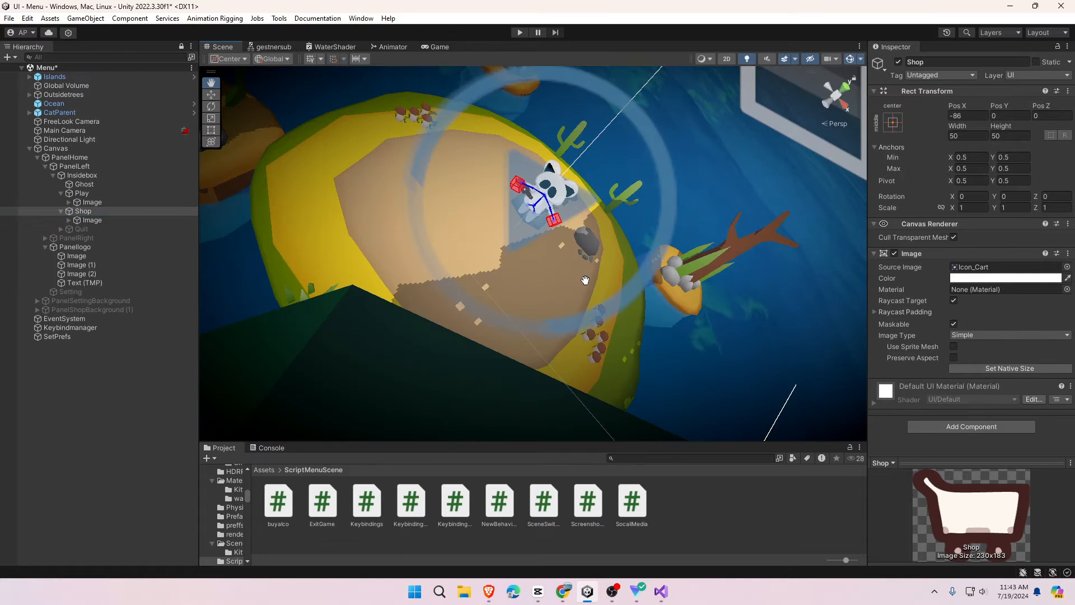
{"action": "key", "text": "f"}
{"action": "left_click_drag", "start_coordinate": [585, 279], "coordinate": [545, 262], "text": "alt"}
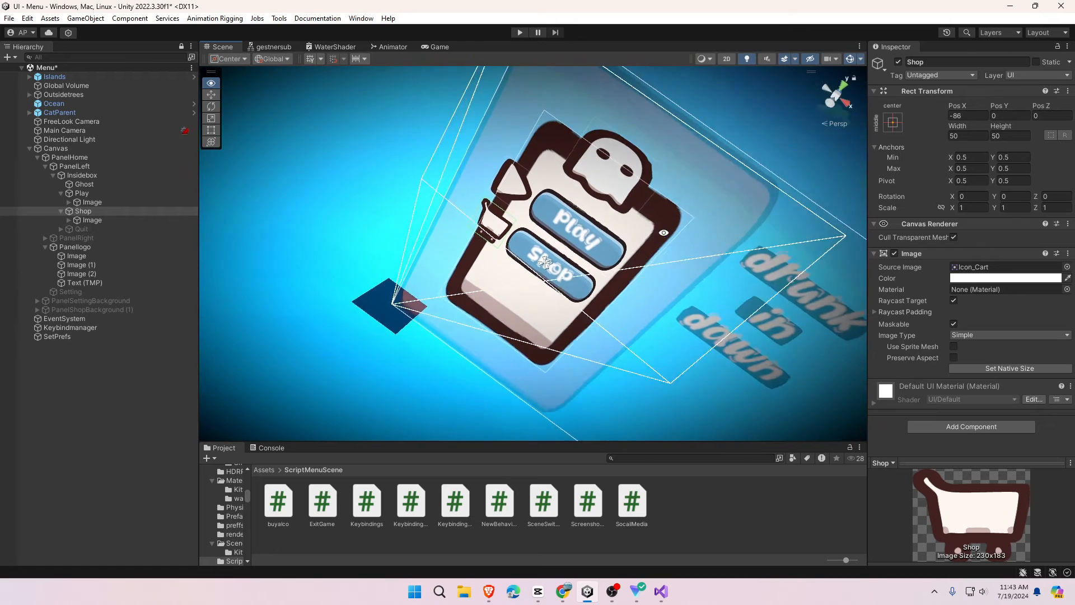
{"action": "left_click_drag", "start_coordinate": [664, 233], "coordinate": [714, 226], "text": "alt"}
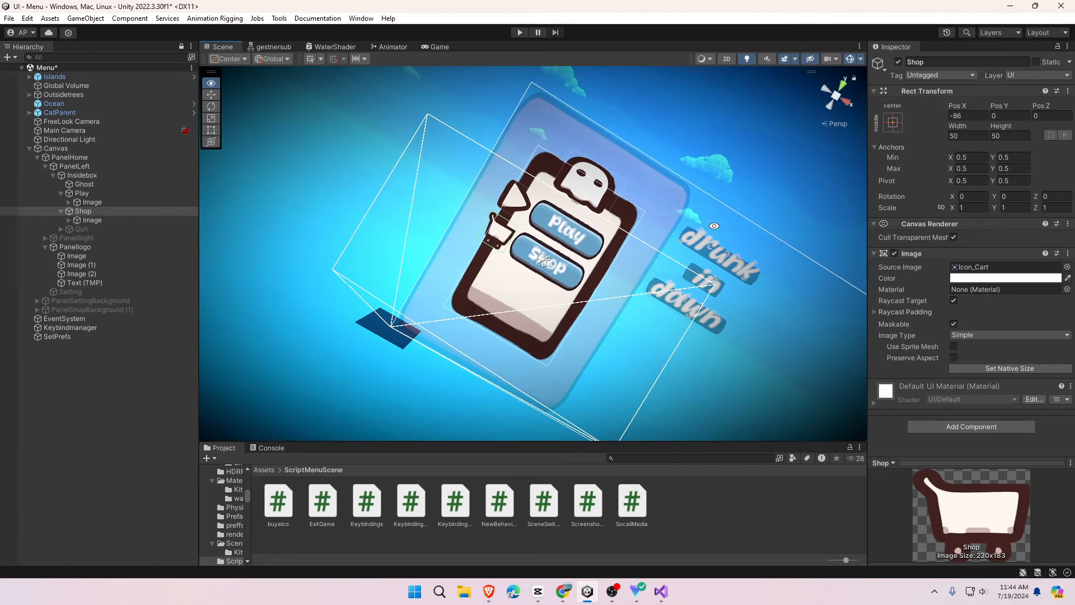
{"action": "left_click", "coordinate": [80, 219]}
{"action": "scroll", "coordinate": [951, 327], "scroll_direction": "down", "scroll_amount": 5}
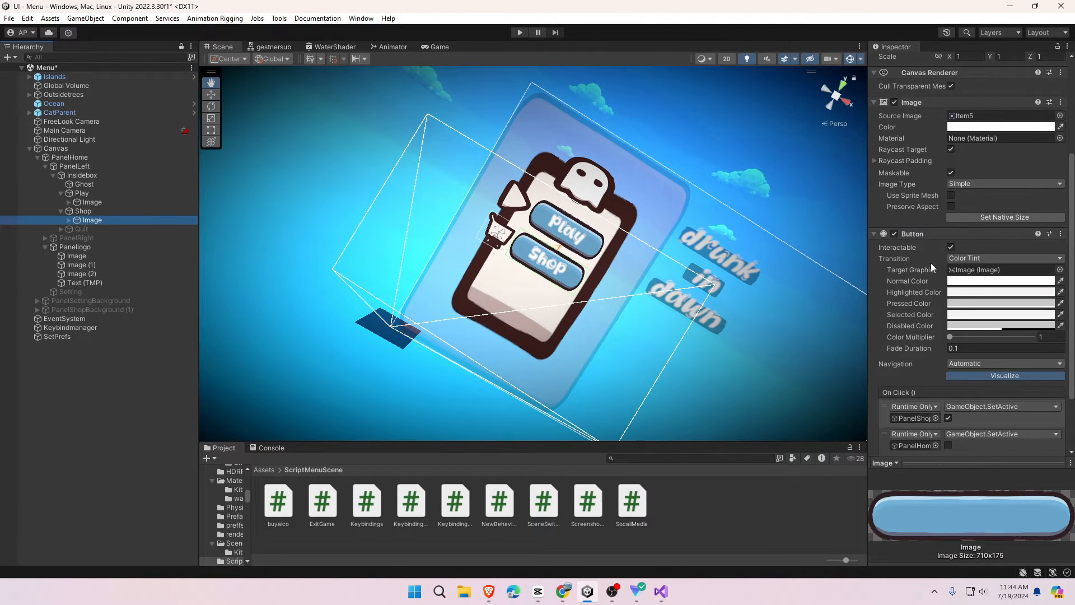
{"action": "scroll", "coordinate": [929, 280], "scroll_direction": "down", "scroll_amount": 3}
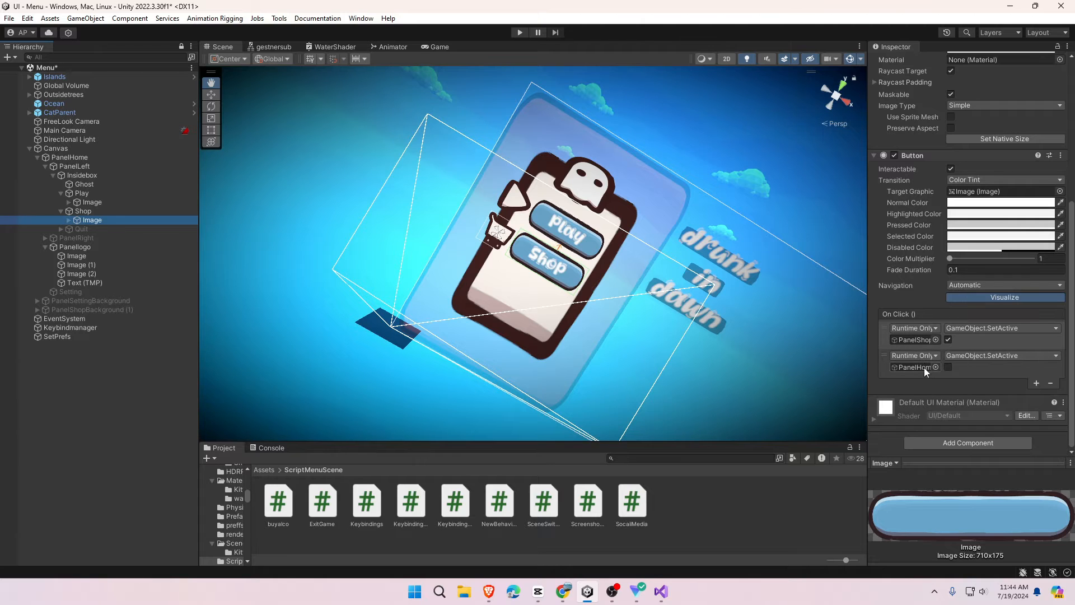
- Change the Shop button's Text (TMP) label to SHOP
{"action": "left_click", "coordinate": [68, 220]}
{"action": "left_click", "coordinate": [92, 229]}
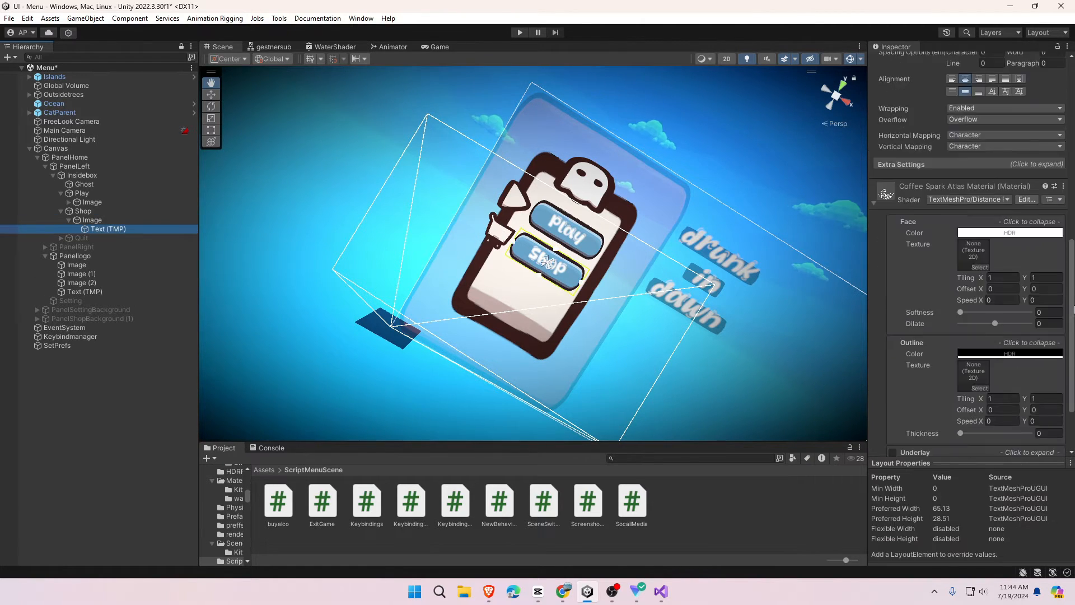
{"action": "scroll", "coordinate": [1049, 338], "scroll_direction": "up", "scroll_amount": 10}
{"action": "left_click", "coordinate": [911, 204]}
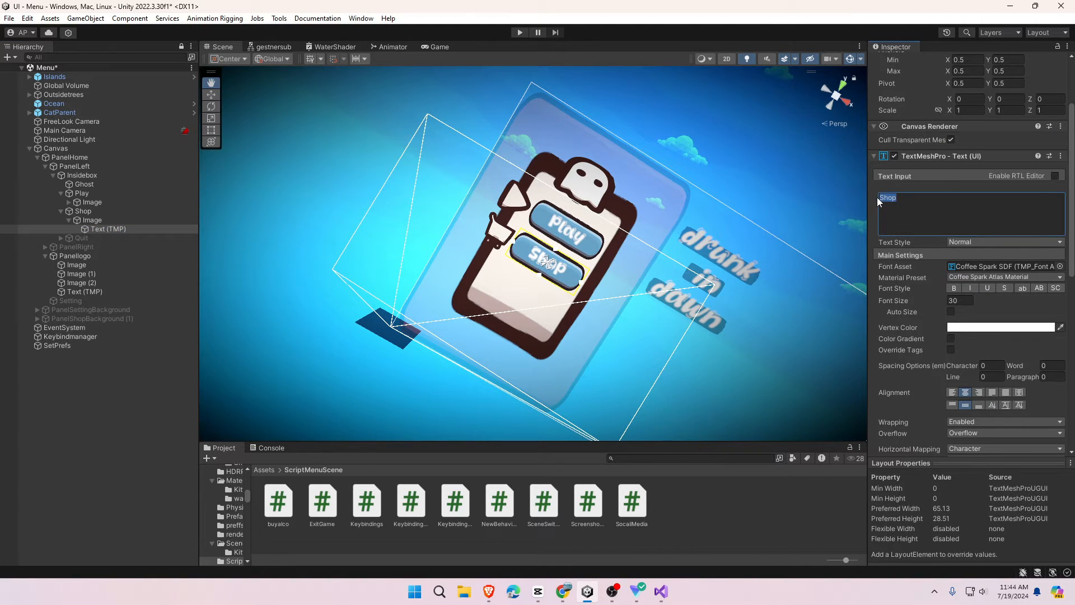
{"action": "type", "text": "SHO"}
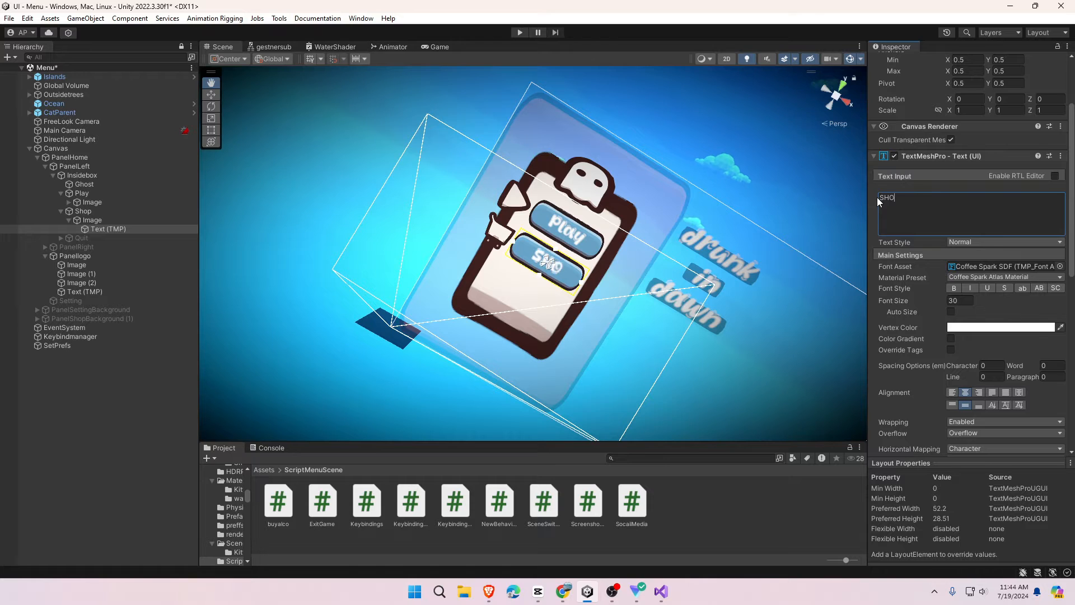
{"action": "type", "text": "PEE"}
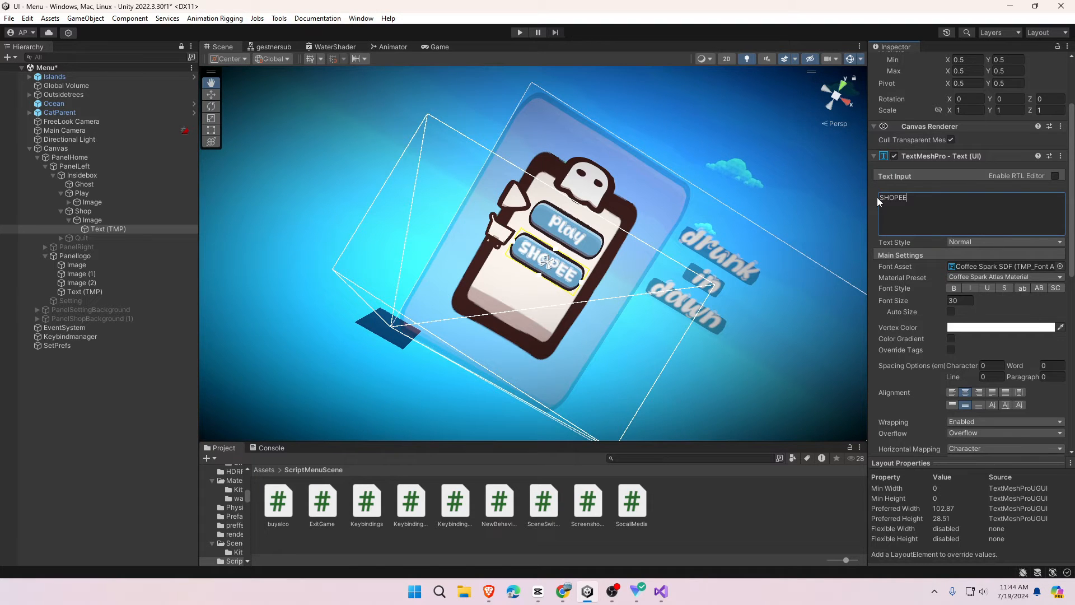
{"action": "key", "text": "BackSpace"}
{"action": "key", "text": "BackSpace"}
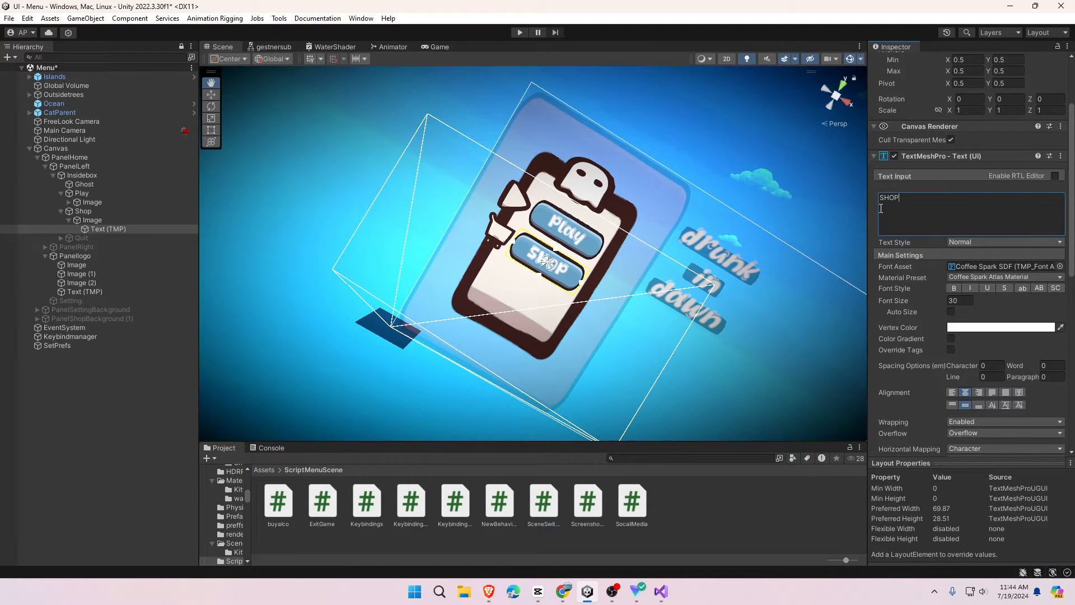
- Activate the Quit button and check its label text
{"action": "left_click", "coordinate": [76, 212]}
{"action": "left_click", "coordinate": [84, 238]}
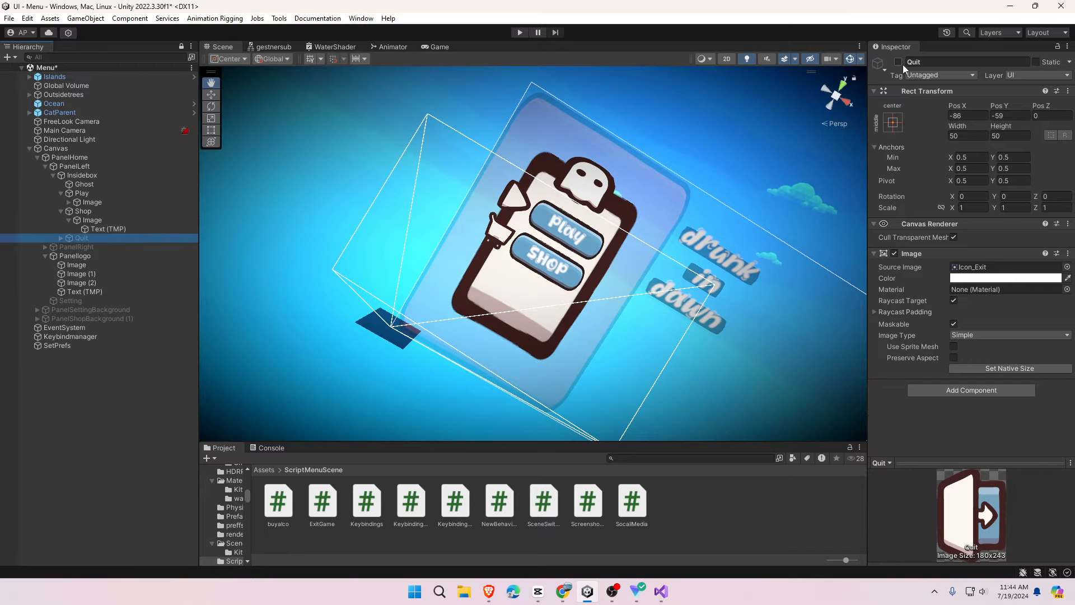
{"action": "left_click", "coordinate": [899, 62]}
{"action": "left_click", "coordinate": [63, 247]}
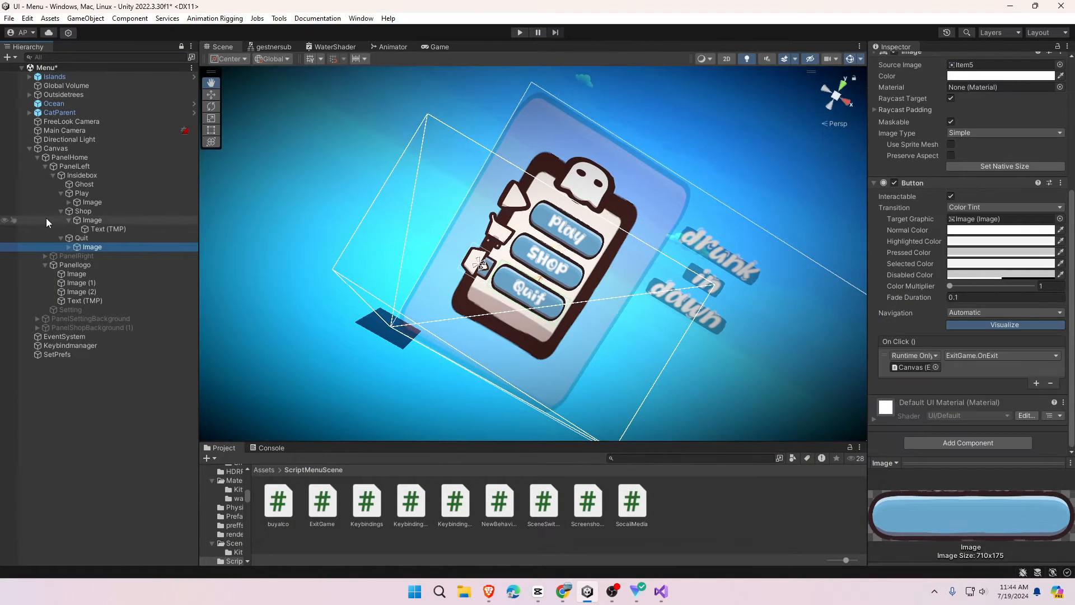
{"action": "left_click", "coordinate": [68, 246]}
{"action": "left_click", "coordinate": [104, 256]}
{"action": "scroll", "coordinate": [496, 289], "scroll_direction": "up", "scroll_amount": 6}
{"action": "scroll", "coordinate": [1019, 358], "scroll_direction": "down", "scroll_amount": 5}
{"action": "scroll", "coordinate": [1016, 352], "scroll_direction": "up", "scroll_amount": 8}
{"action": "left_click", "coordinate": [875, 184]}
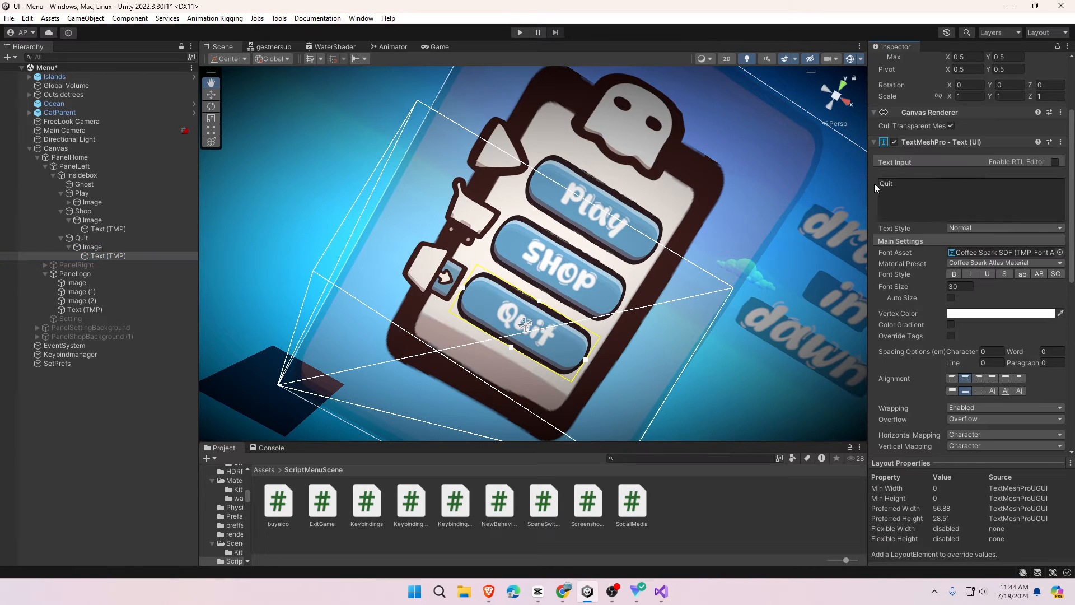
{"action": "left_click", "coordinate": [883, 184]}
- Activate PanelRight showing time and diamonds, then preview the menu in the Game view
{"action": "left_click", "coordinate": [129, 393]}
{"action": "scroll", "coordinate": [694, 302], "scroll_direction": "down", "scroll_amount": 4}
{"action": "left_click_drag", "start_coordinate": [733, 302], "coordinate": [573, 261]}
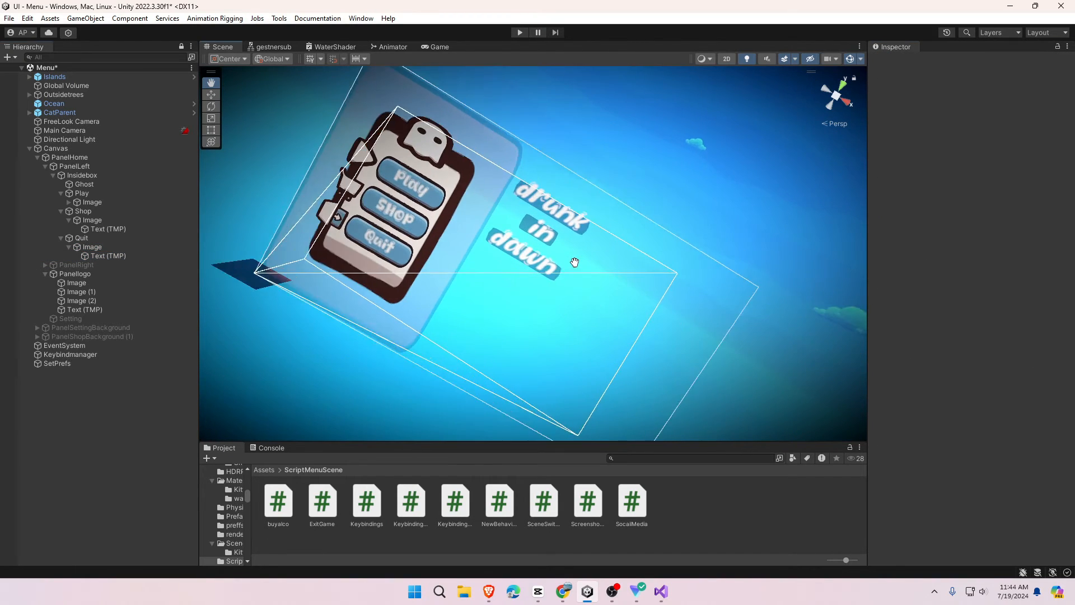
{"action": "left_click", "coordinate": [70, 265]}
{"action": "left_click", "coordinate": [898, 61]}
{"action": "left_click", "coordinate": [440, 46]}
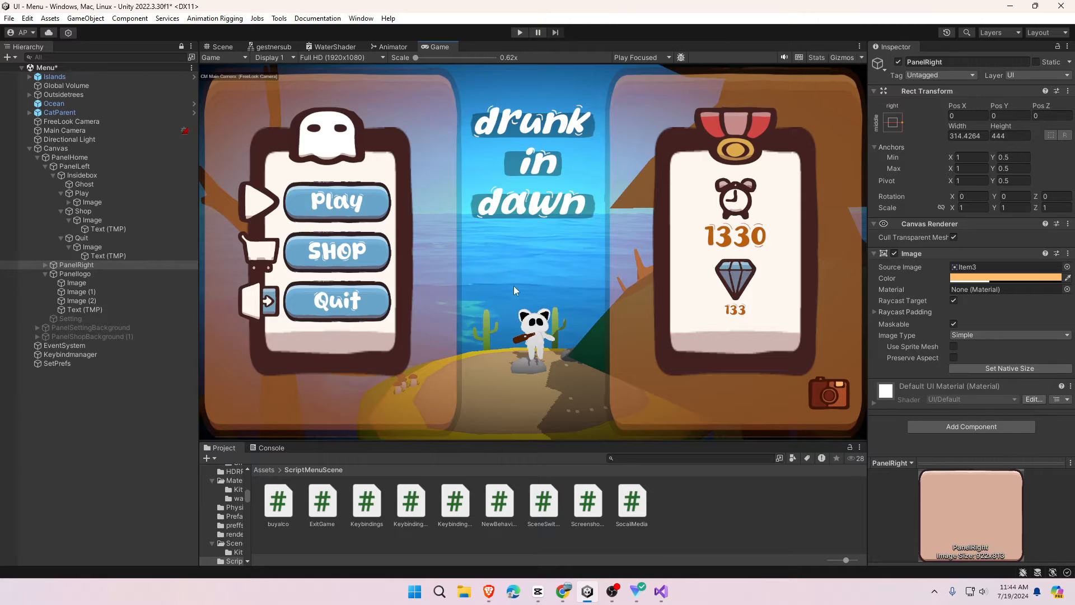
- Expand PanelRight > Insidebox and select the ScreenShot button
{"action": "left_click", "coordinate": [223, 47]}
{"action": "left_click_drag", "start_coordinate": [641, 394], "coordinate": [629, 332]}
{"action": "left_click", "coordinate": [45, 265]}
{"action": "left_click", "coordinate": [50, 275]}
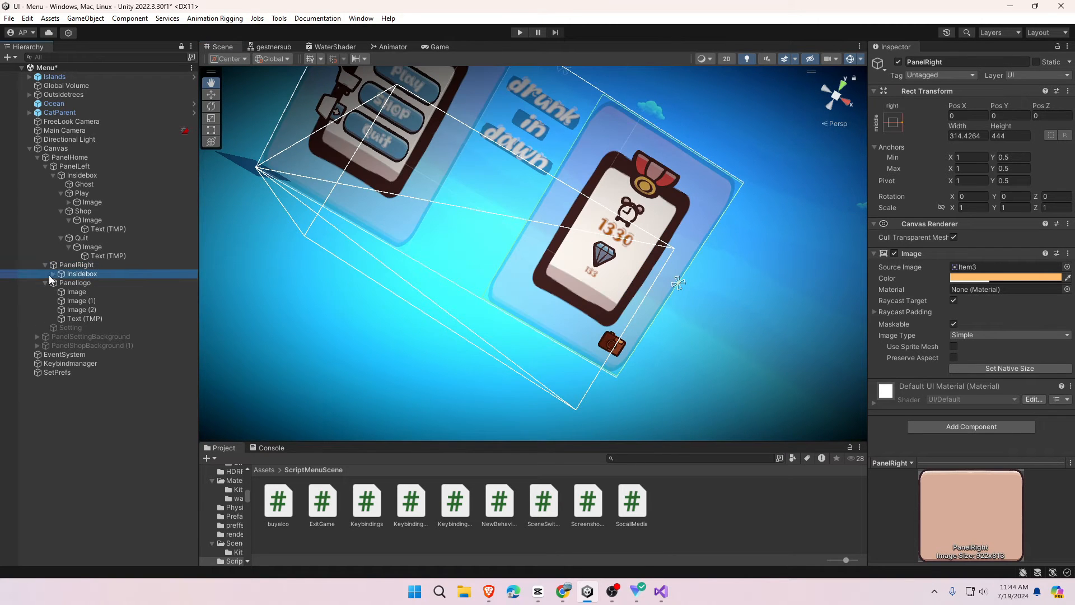
{"action": "left_click", "coordinate": [52, 274]}
{"action": "left_click", "coordinate": [72, 309]}
{"action": "scroll", "coordinate": [925, 215], "scroll_direction": "down", "scroll_amount": 6}
{"action": "scroll", "coordinate": [679, 355], "scroll_direction": "up", "scroll_amount": 4}
{"action": "left_click_drag", "start_coordinate": [673, 397], "coordinate": [533, 319]}
- Check the ScreenShot label, take an in-game screenshot, and open File Explorer to find it
{"action": "left_click", "coordinate": [61, 310]}
{"action": "left_click", "coordinate": [90, 319]}
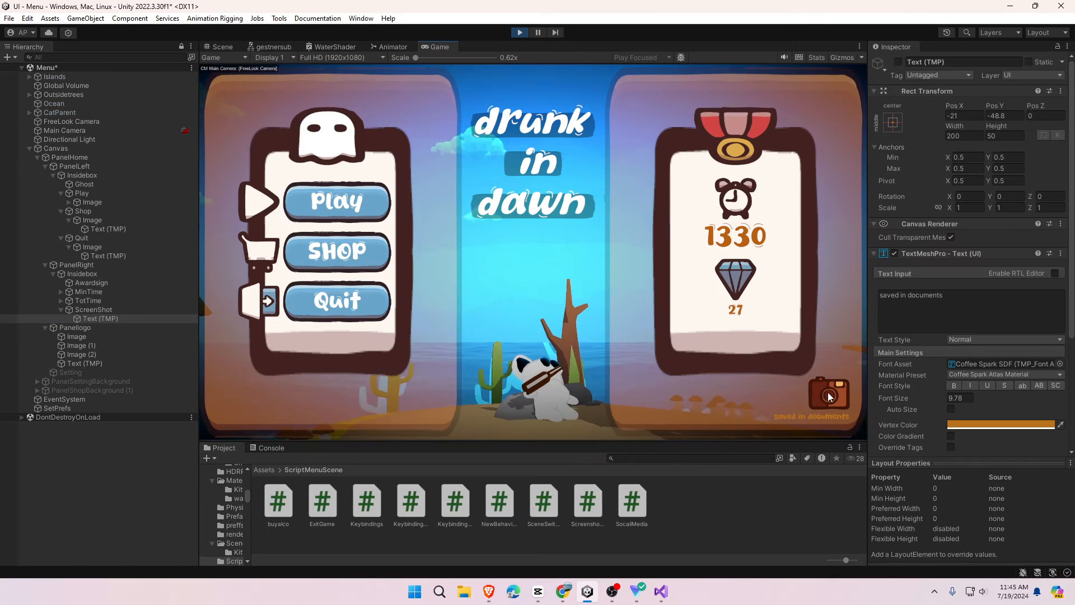
{"action": "left_click", "coordinate": [828, 395]}
{"action": "left_click", "coordinate": [464, 589]}
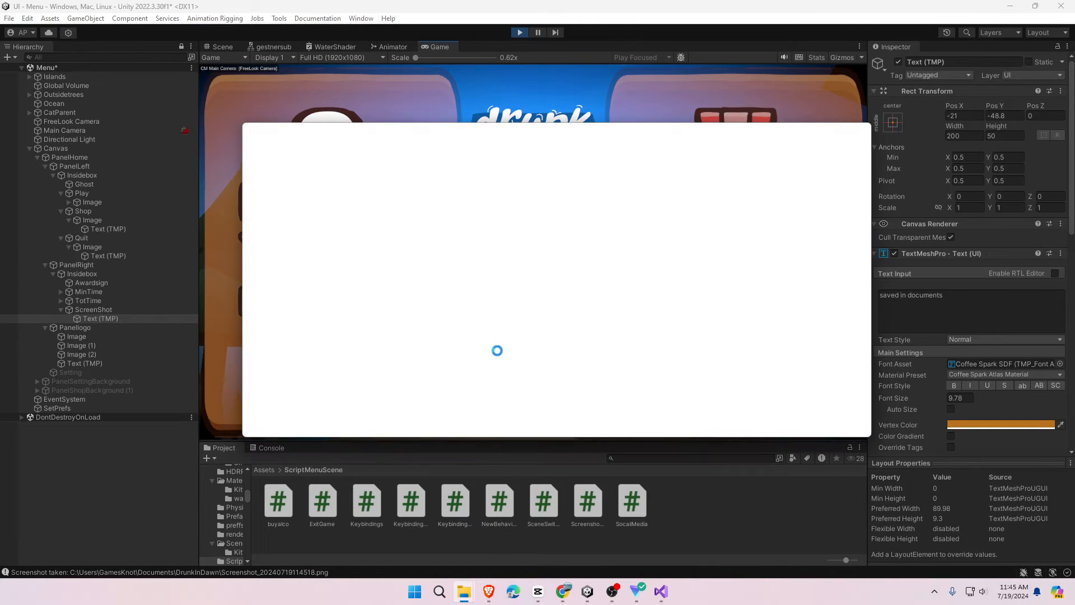
- Check Documents\DrunkInDawn for the 20 saved screenshots, then close both Explorer windows
{"action": "left_click", "coordinate": [302, 283]}
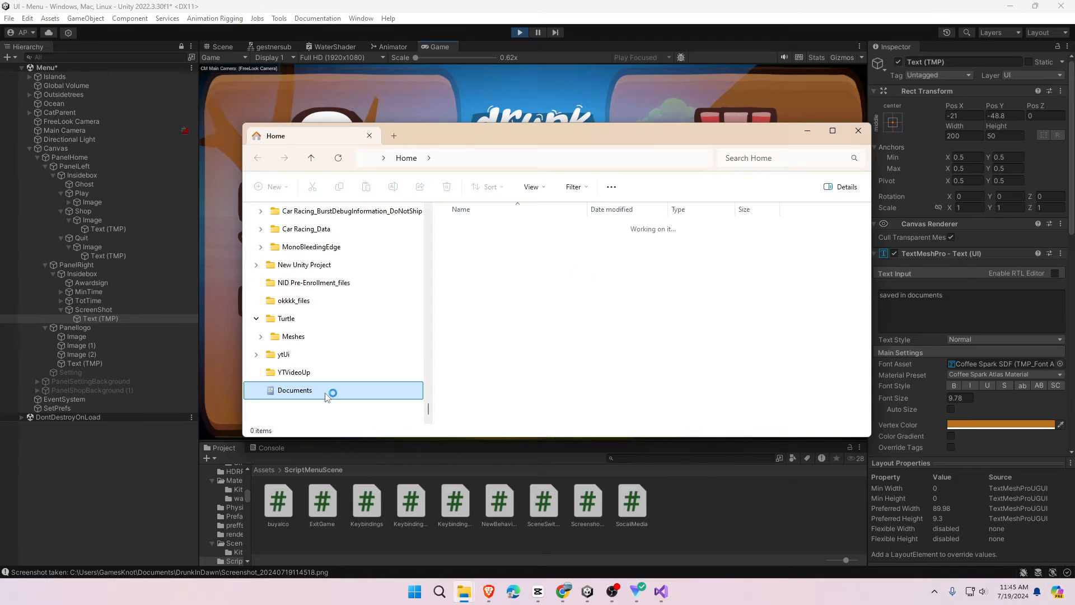
{"action": "left_click", "coordinate": [520, 246]}
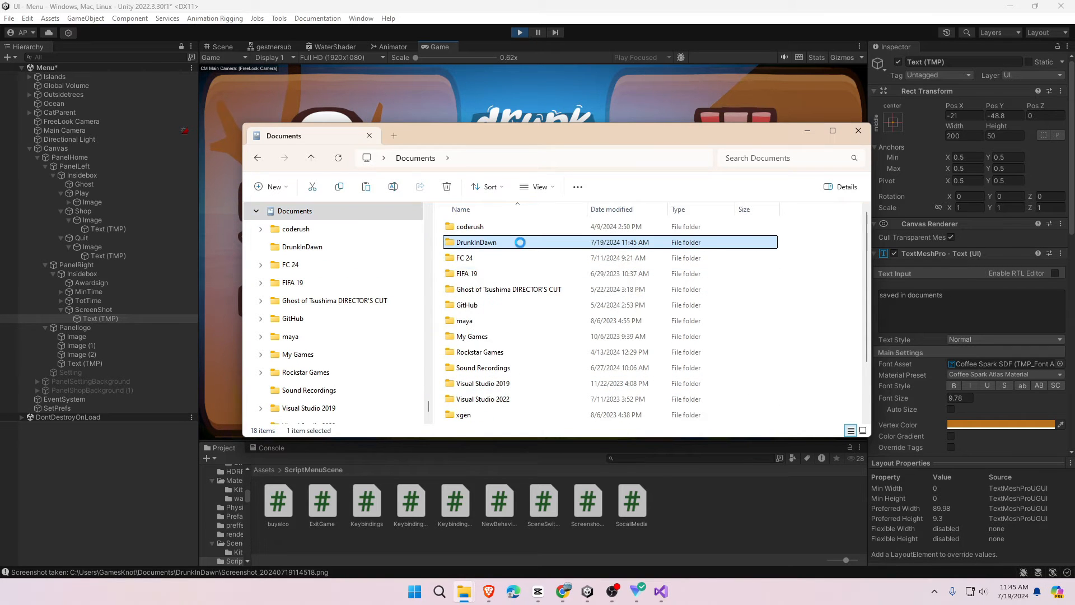
{"action": "double_click", "coordinate": [520, 242]}
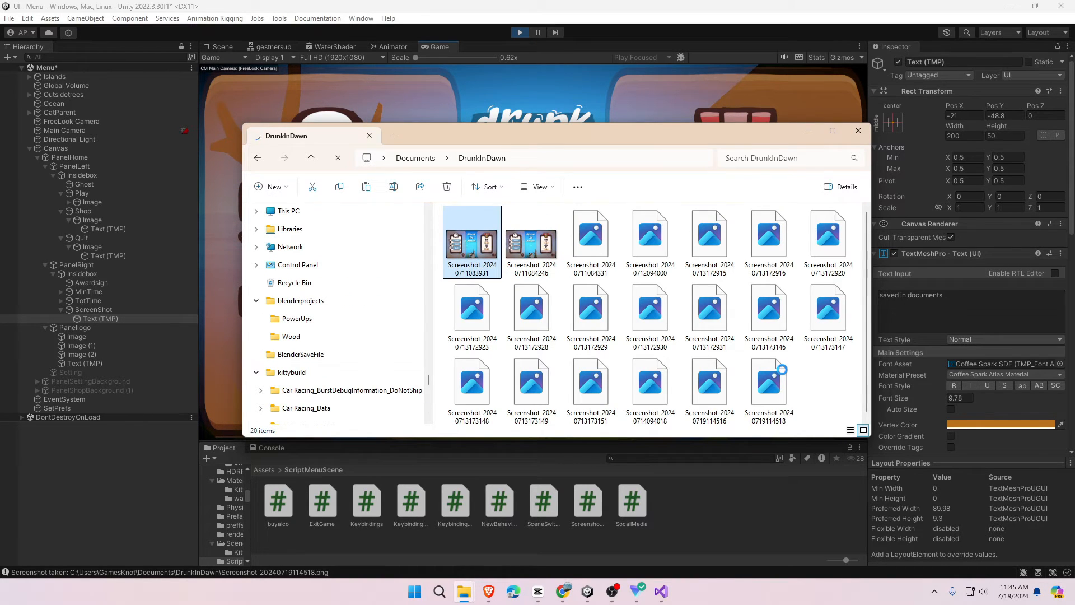
{"action": "left_click", "coordinate": [858, 130]}
{"action": "left_click", "coordinate": [858, 130]}
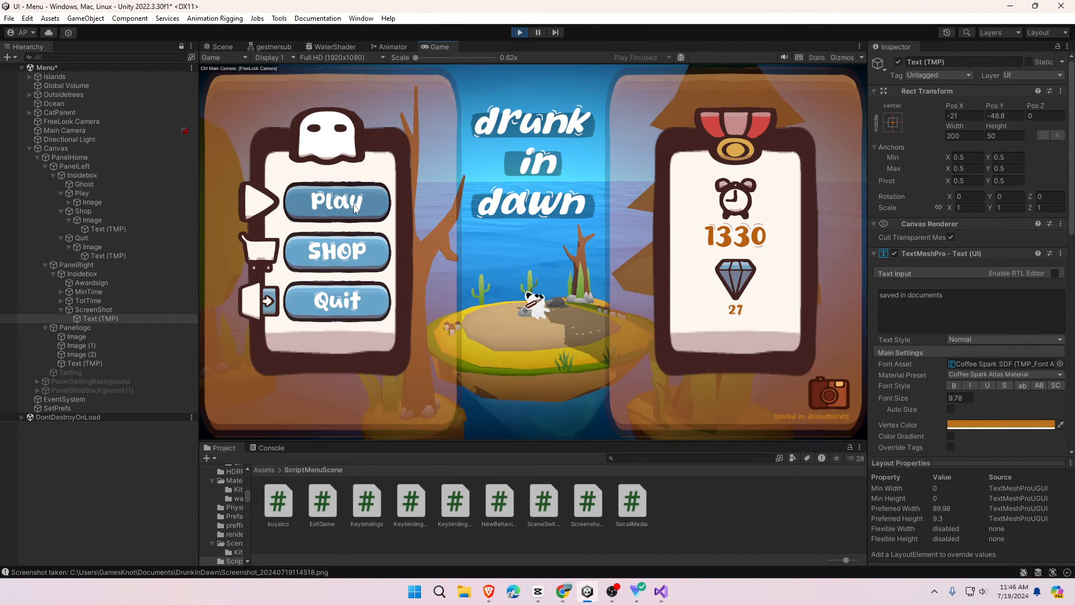
- Start the game from the main menu, jump, and revive the character with a potion on Game Over
{"action": "left_click", "coordinate": [359, 199]}
{"action": "key", "text": "space"}
{"action": "key", "text": "space"}
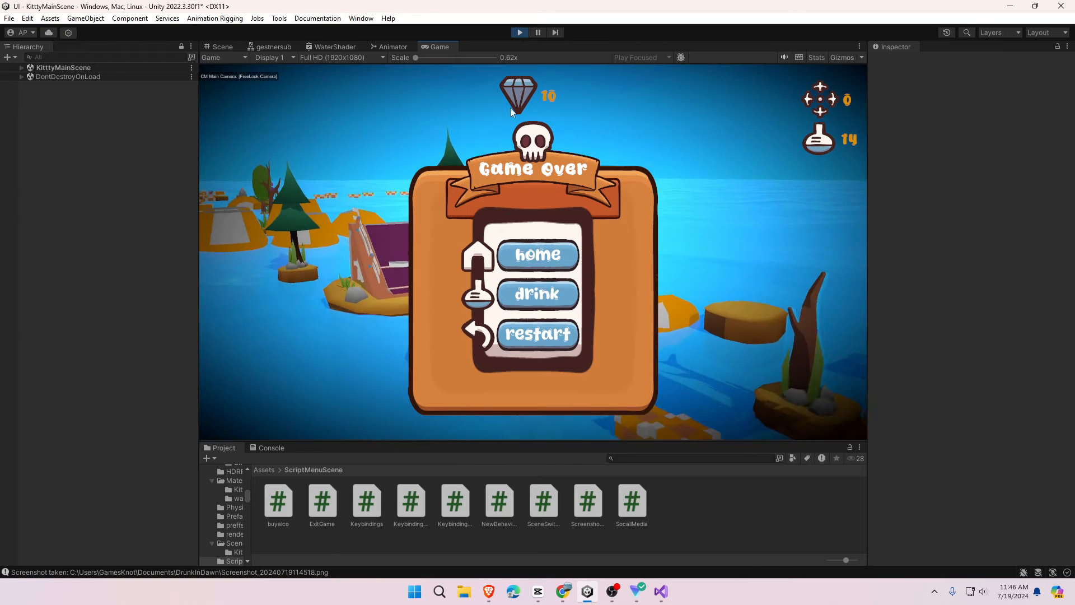
{"action": "left_click", "coordinate": [533, 296]}
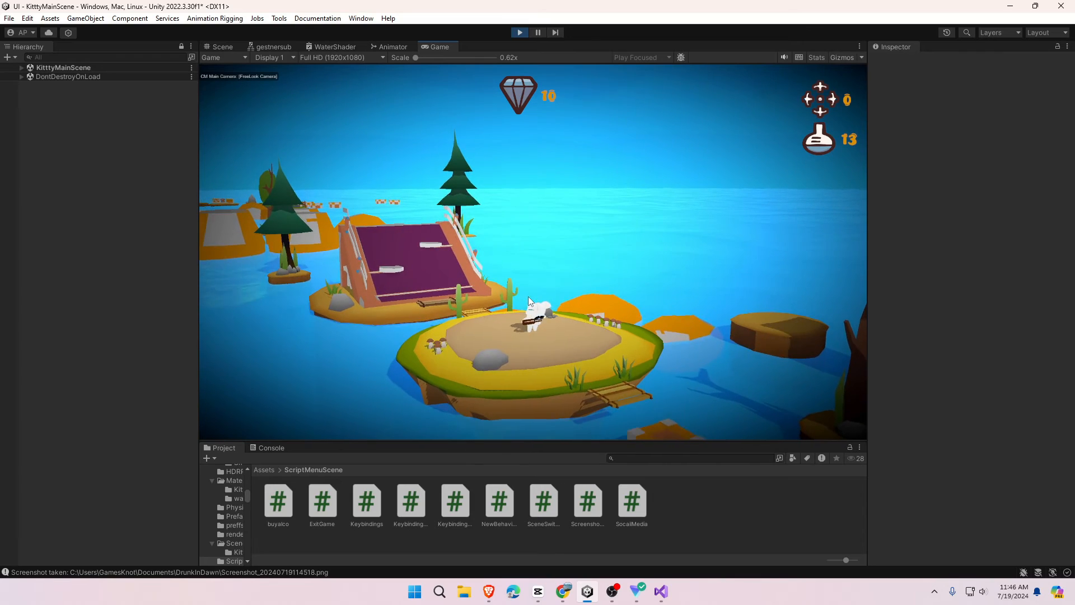
- Run right off the island's edge, then choose home on Game Over to return to the main menu
{"action": "key", "text": "d"}
{"action": "key", "text": "space"}
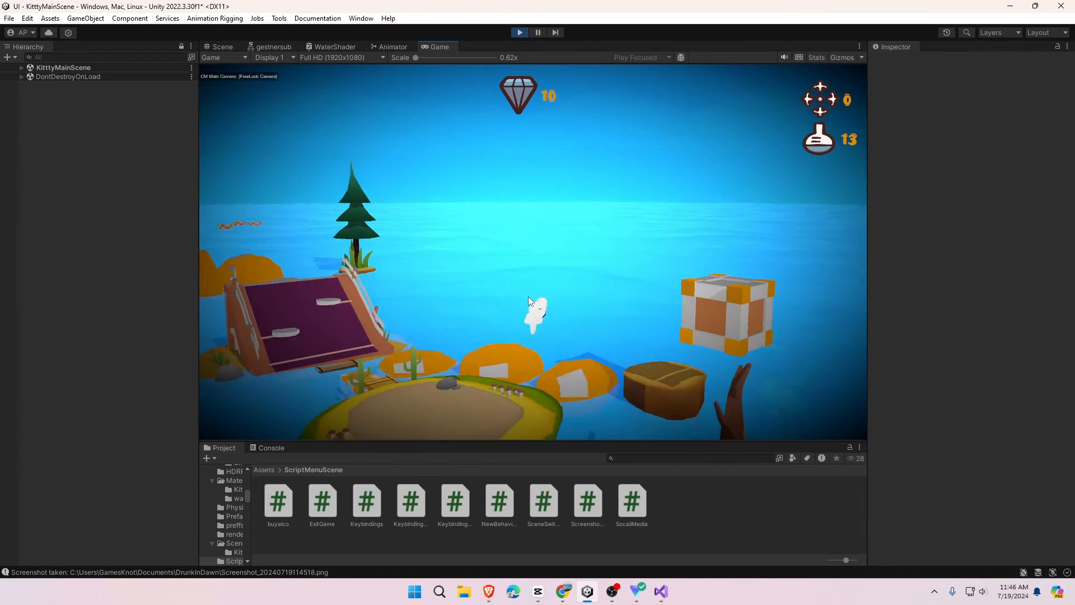
{"action": "key", "text": "d"}
{"action": "key", "text": "space"}
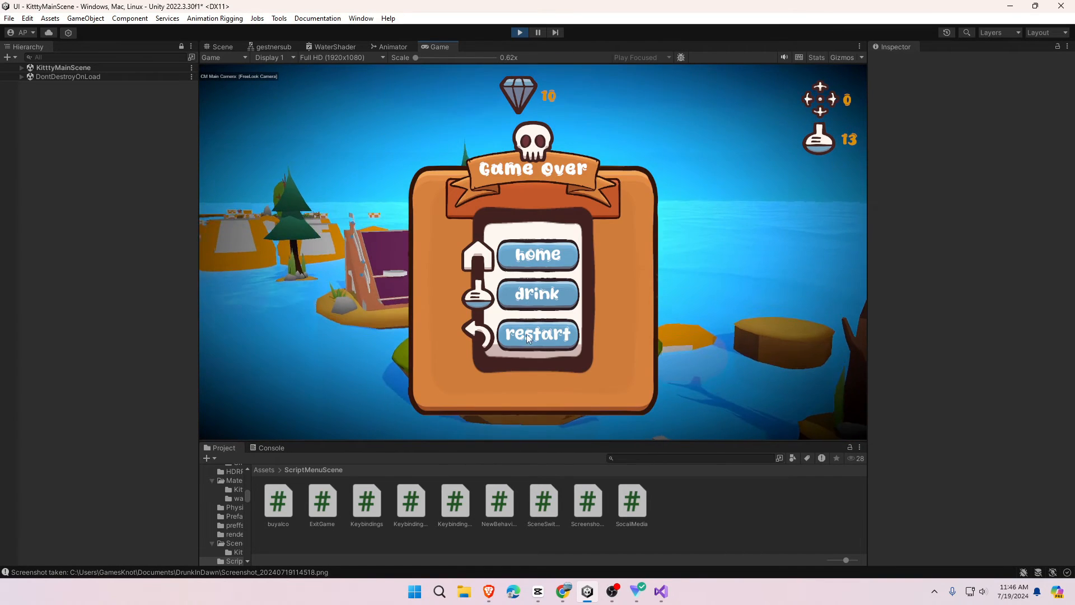
{"action": "left_click", "coordinate": [526, 257]}
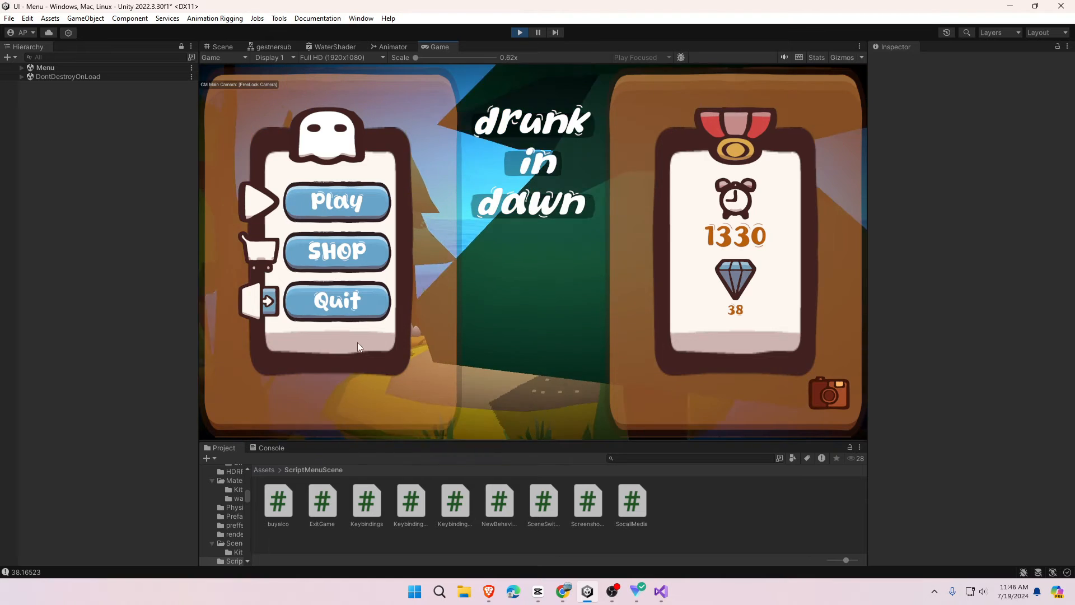
- Exit play mode with Quit and activate the TotTime (1) diamond counter
{"action": "left_click", "coordinate": [322, 307]}
{"action": "left_click", "coordinate": [76, 427]}
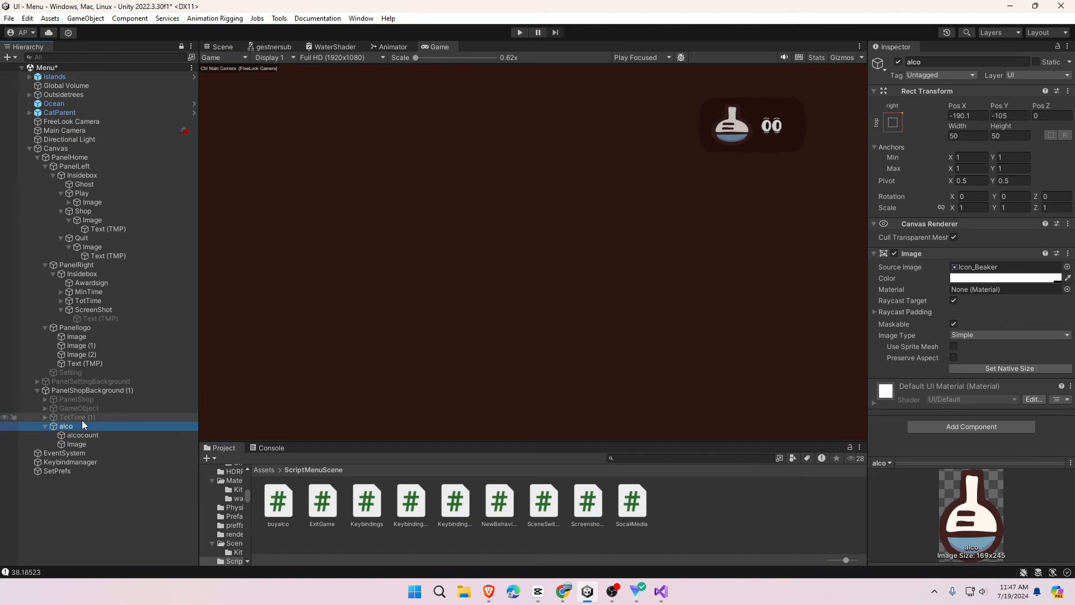
{"action": "left_click", "coordinate": [82, 419]}
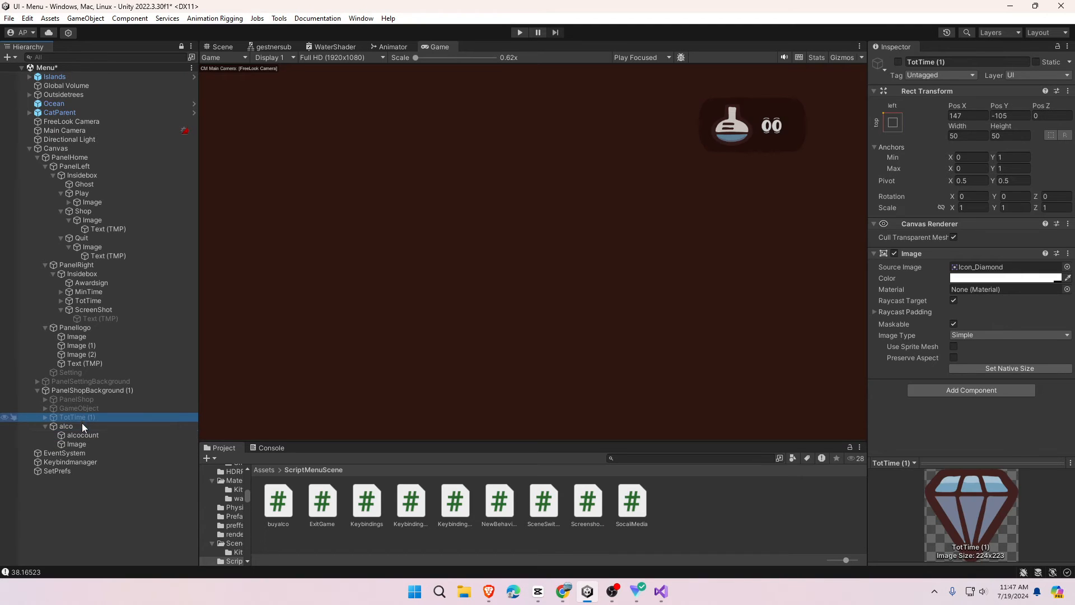
{"action": "left_click", "coordinate": [898, 61]}
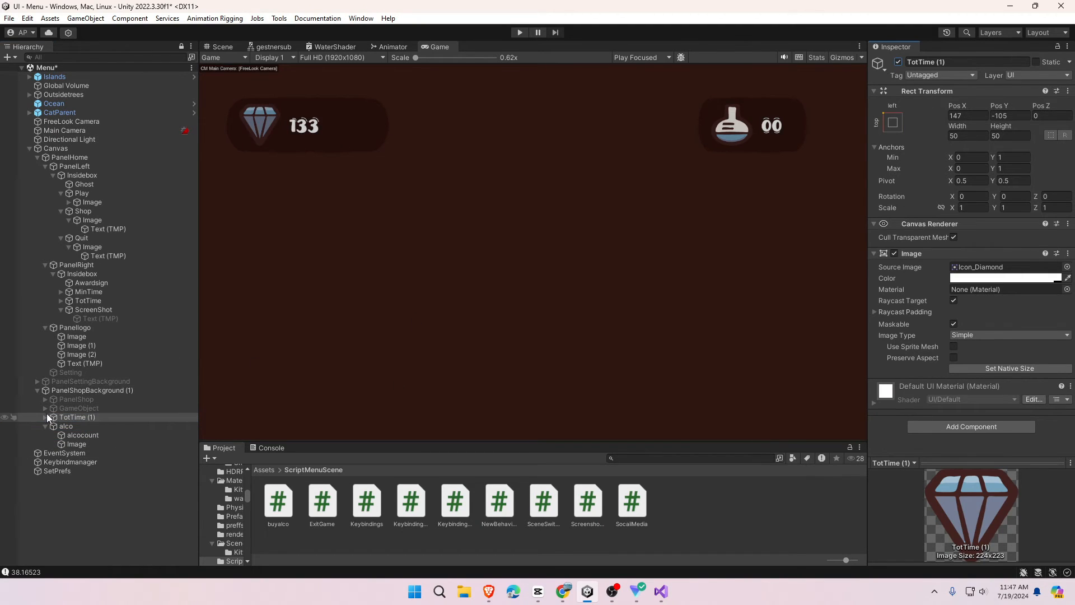
- Activate the potion button group (1, 5, 10 packs) and the PanelShop panel
{"action": "left_click", "coordinate": [45, 408]}
{"action": "left_click", "coordinate": [104, 410]}
{"action": "left_click", "coordinate": [898, 62]}
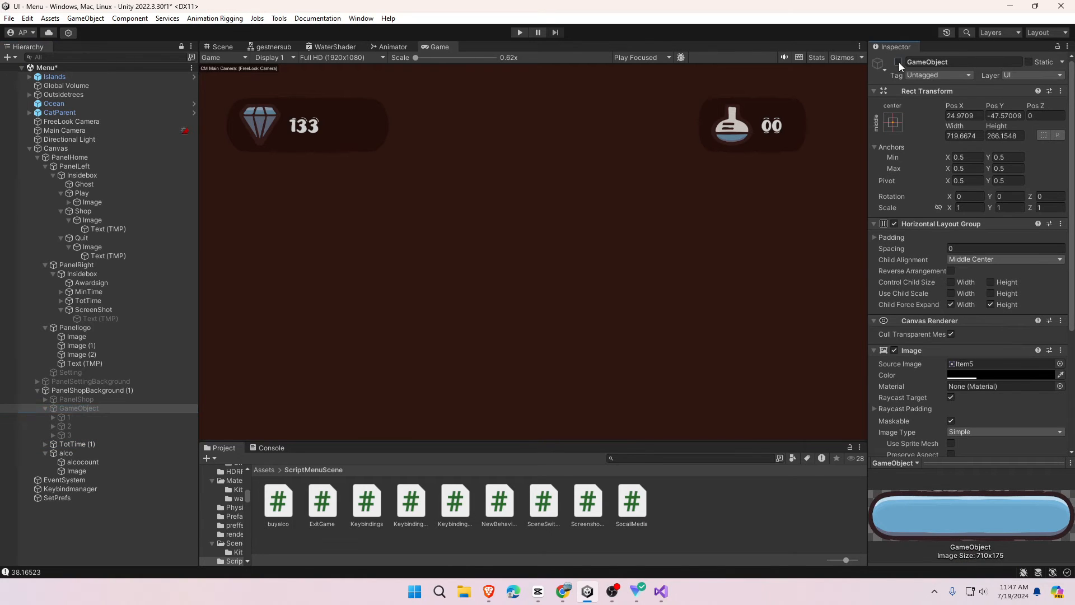
{"action": "left_click", "coordinate": [899, 63]}
{"action": "left_click", "coordinate": [66, 417]}
{"action": "scroll", "coordinate": [922, 371], "scroll_direction": "down", "scroll_amount": 5}
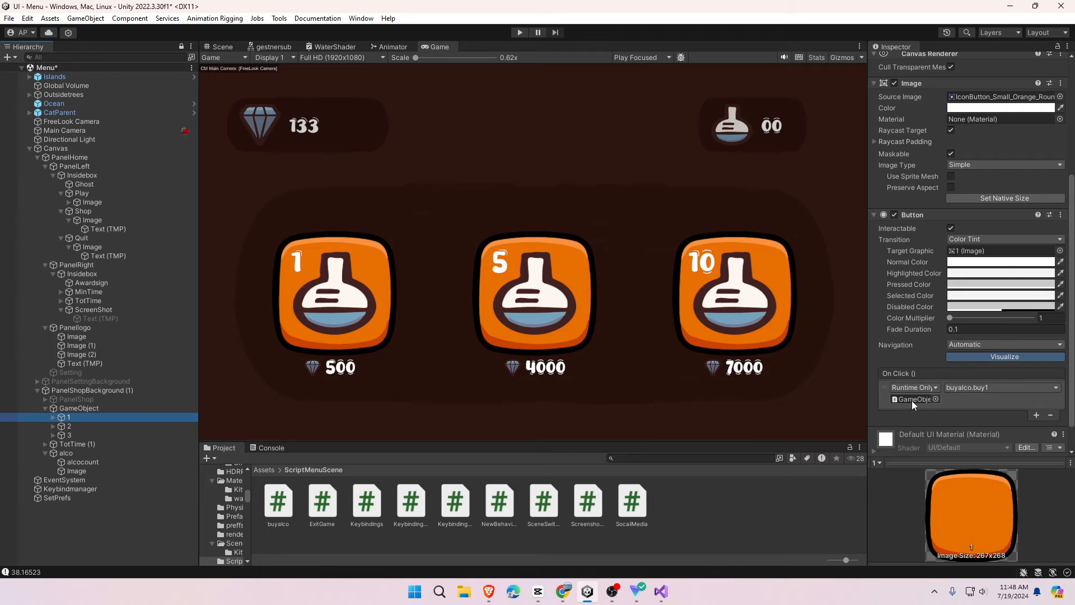
{"action": "left_click", "coordinate": [53, 435]}
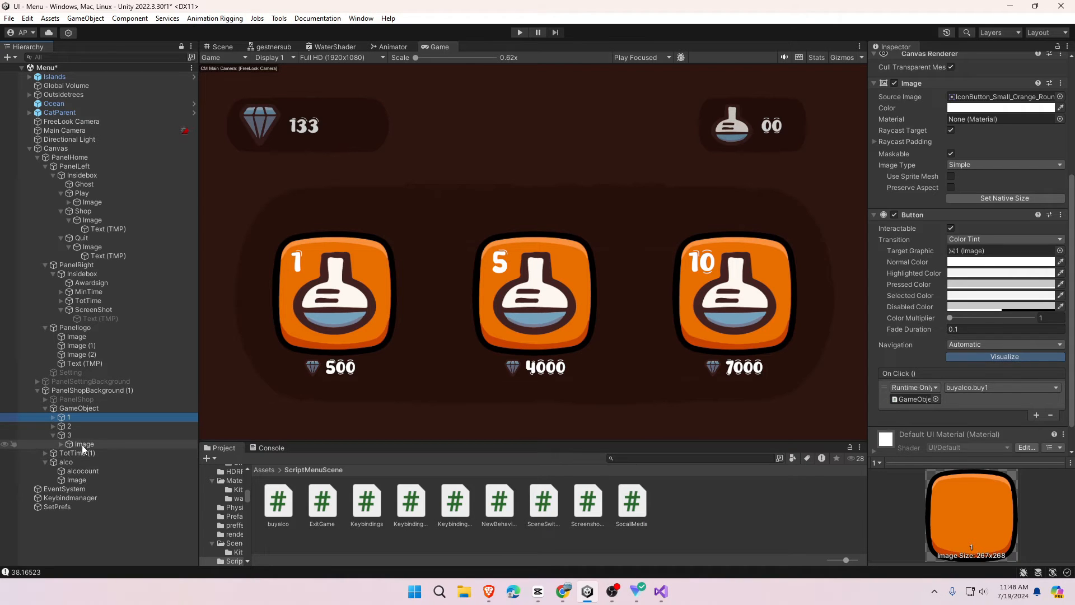
{"action": "left_click", "coordinate": [73, 399]}
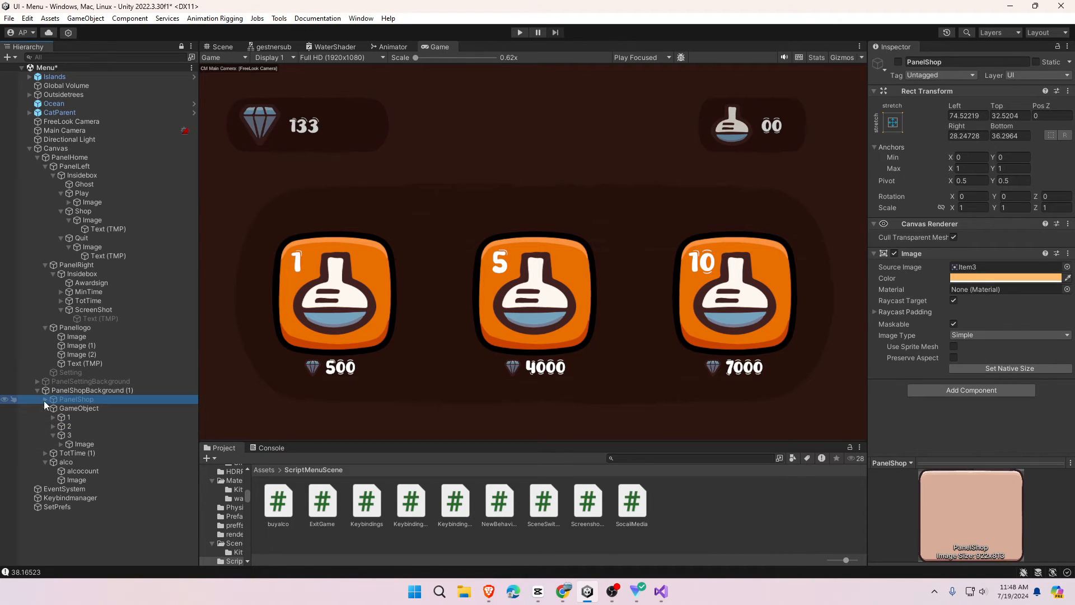
{"action": "left_click", "coordinate": [898, 62]}
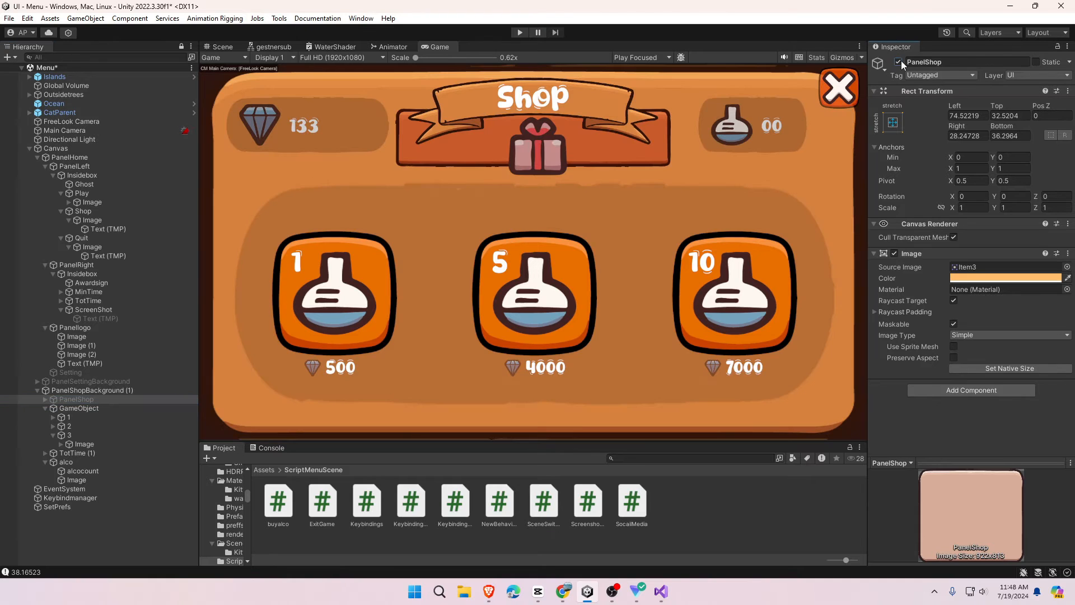
- Expand PanelShop and the Frog banner, inspecting Frog and its FrogBox
{"action": "left_click", "coordinate": [44, 399]}
{"action": "left_click", "coordinate": [43, 408]}
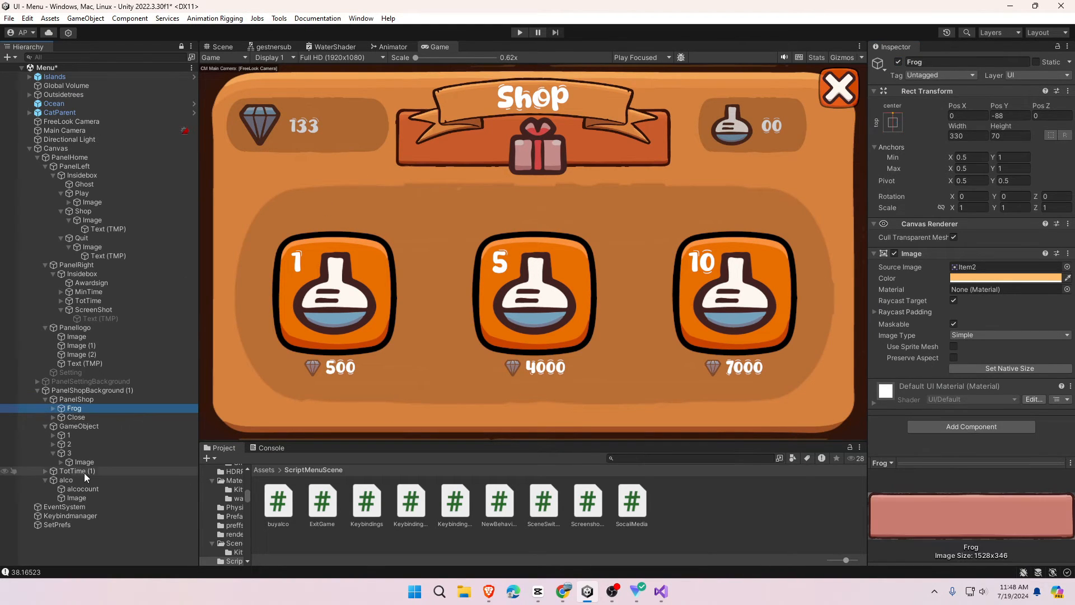
{"action": "left_click", "coordinate": [52, 409]}
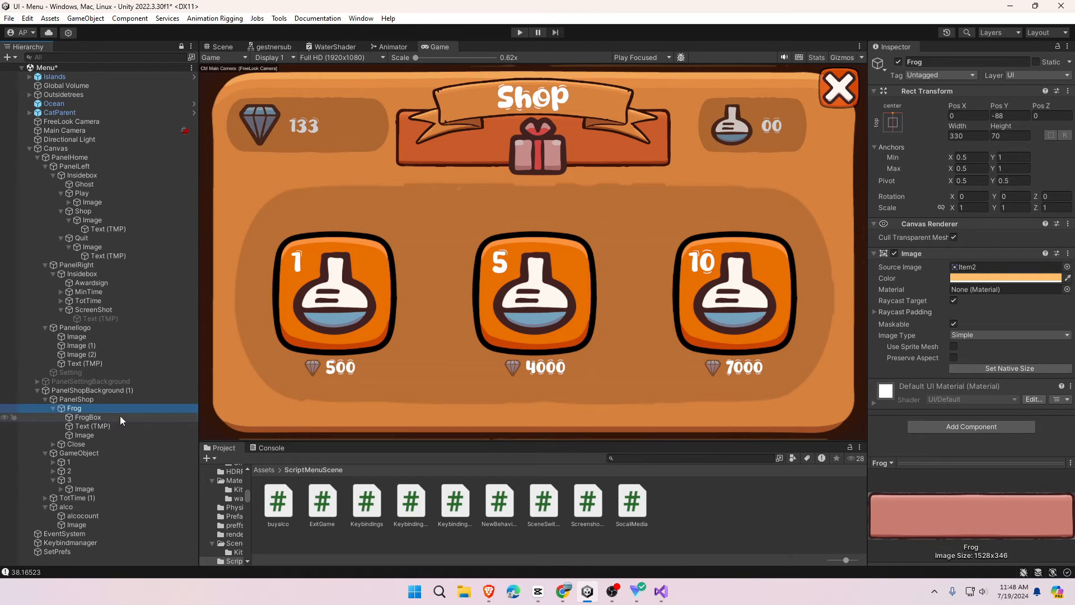
{"action": "left_click", "coordinate": [119, 416]}
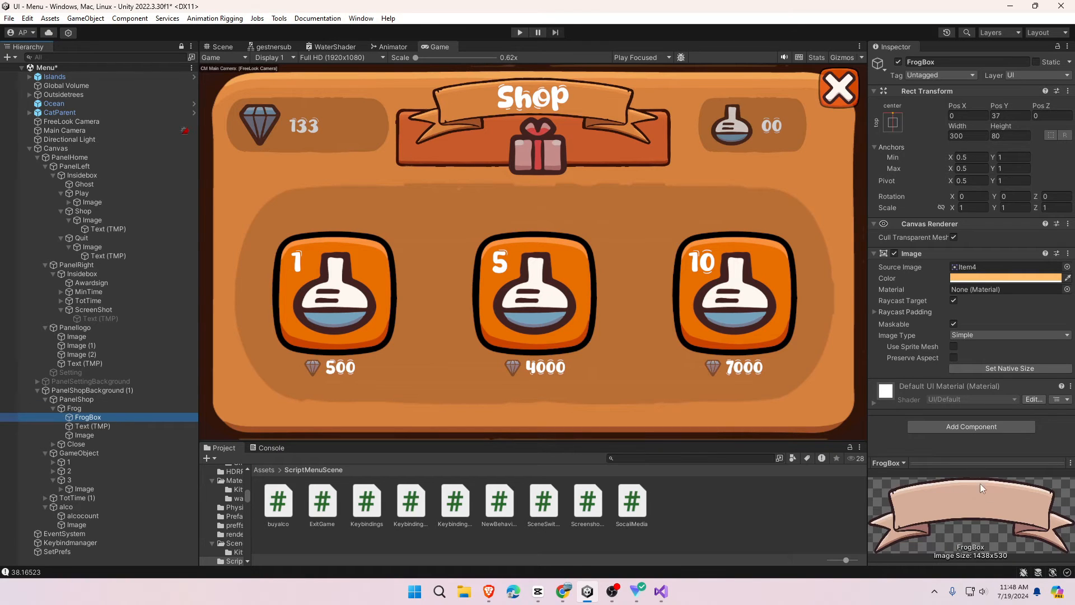
- Type EE into the Shop title text, delete it again, and select the gift Image
{"action": "left_click", "coordinate": [139, 427]}
{"action": "left_click", "coordinate": [914, 306]}
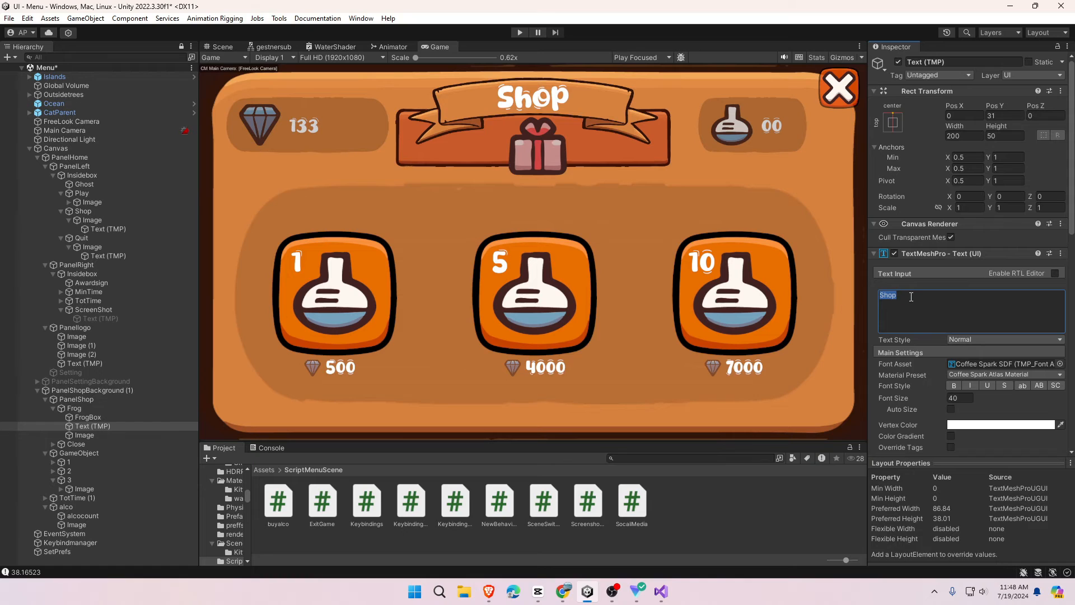
{"action": "type", "text": "EE"}
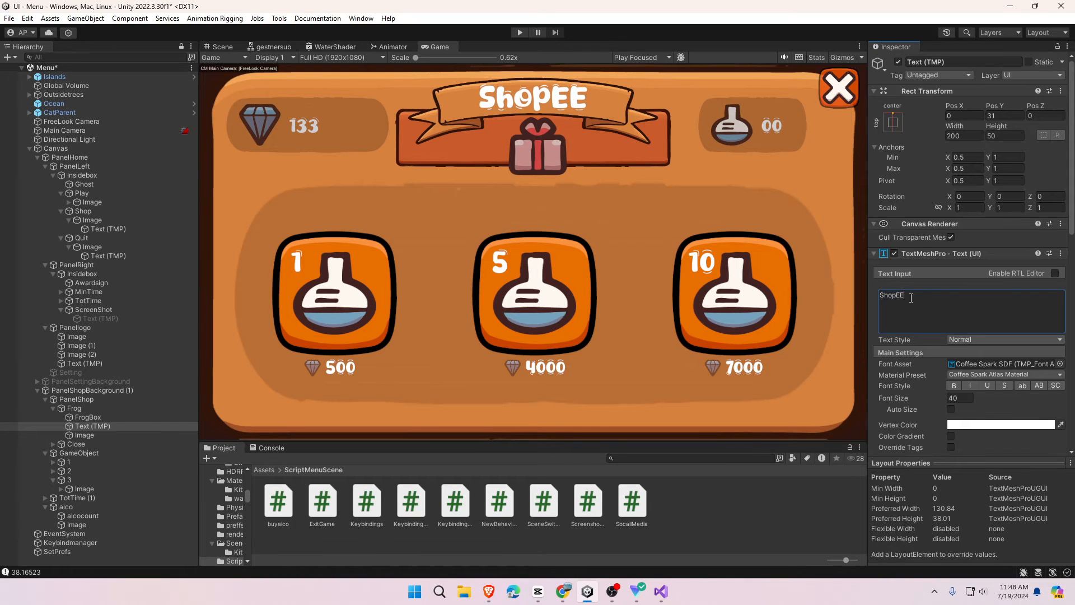
{"action": "key", "text": "BackSpace"}
{"action": "key", "text": "BackSpace"}
{"action": "left_click", "coordinate": [105, 435]}
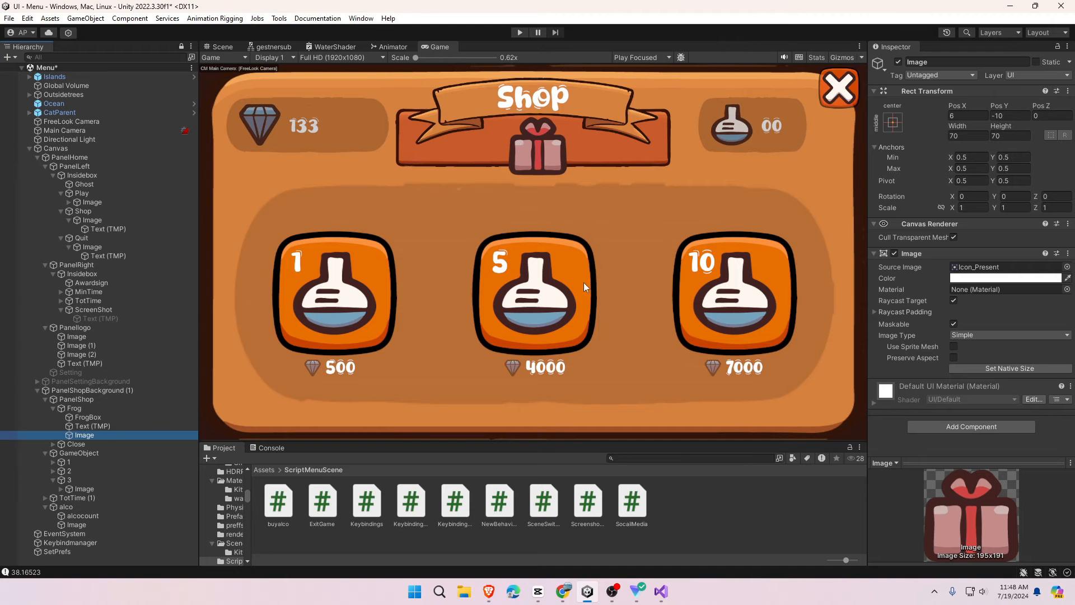
- Move the gift icon down below the banner in Scene view, nudging it slightly left
{"action": "left_click", "coordinate": [222, 46]}
{"action": "key", "text": "f"}
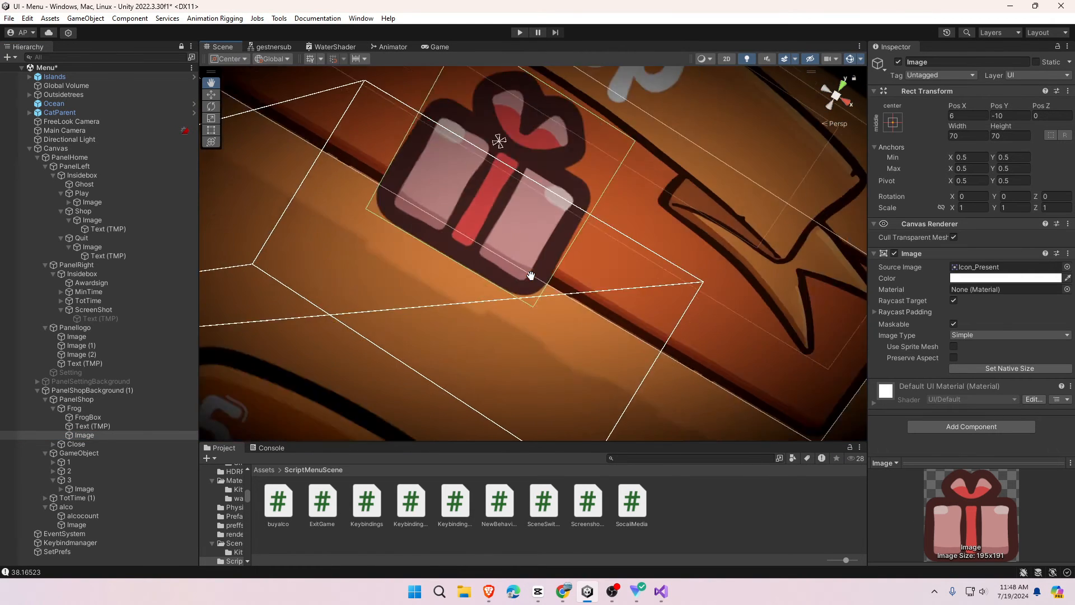
{"action": "scroll", "coordinate": [306, 137], "scroll_direction": "down", "scroll_amount": 4}
{"action": "left_click", "coordinate": [213, 98]}
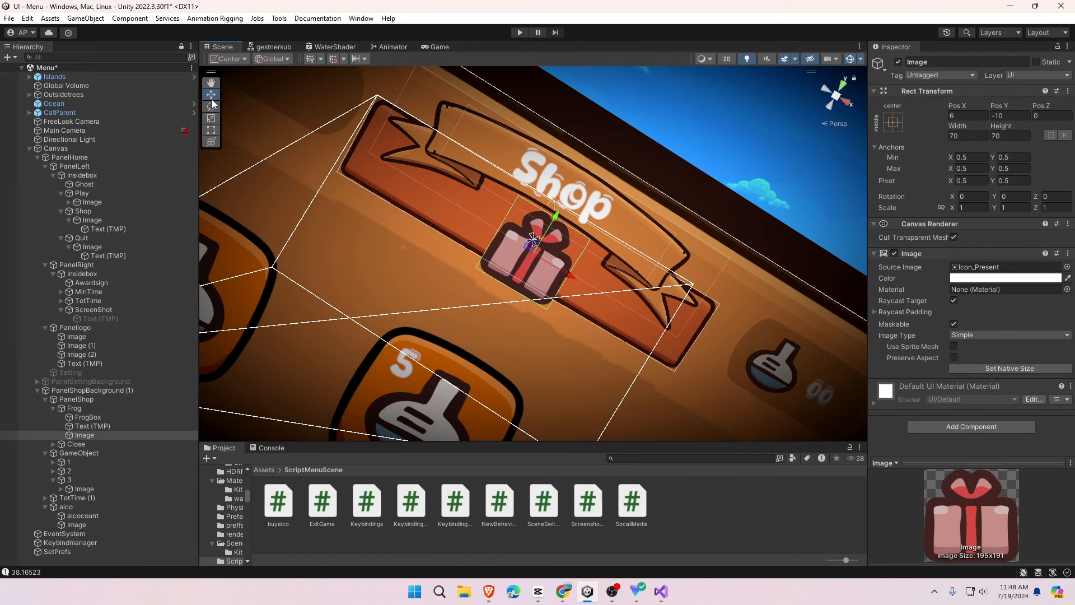
{"action": "left_click_drag", "start_coordinate": [556, 215], "coordinate": [521, 283]}
{"action": "left_click", "coordinate": [438, 47]}
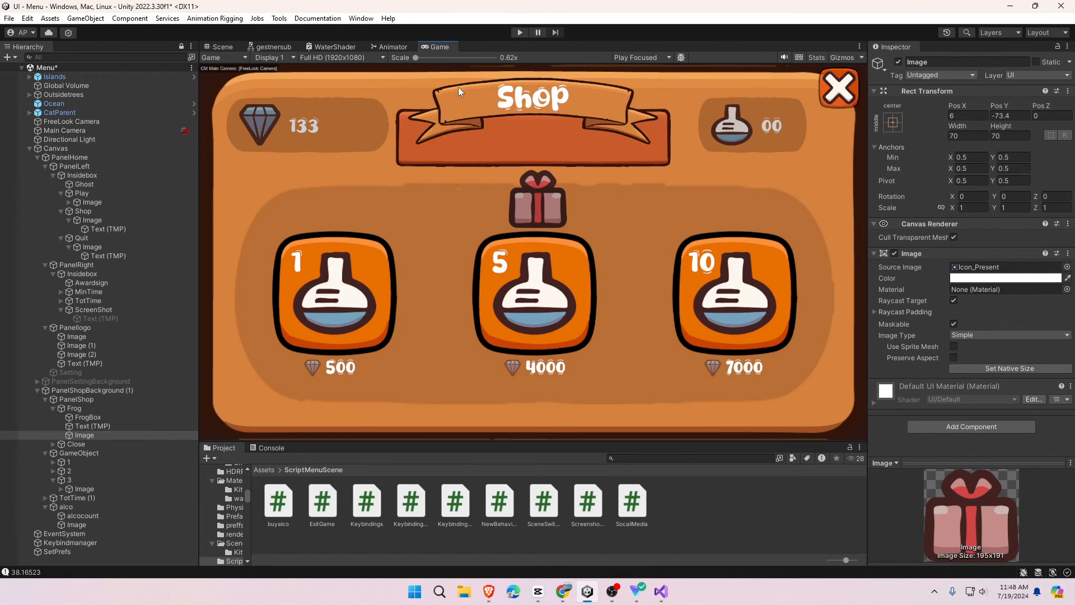
{"action": "left_click", "coordinate": [219, 47]}
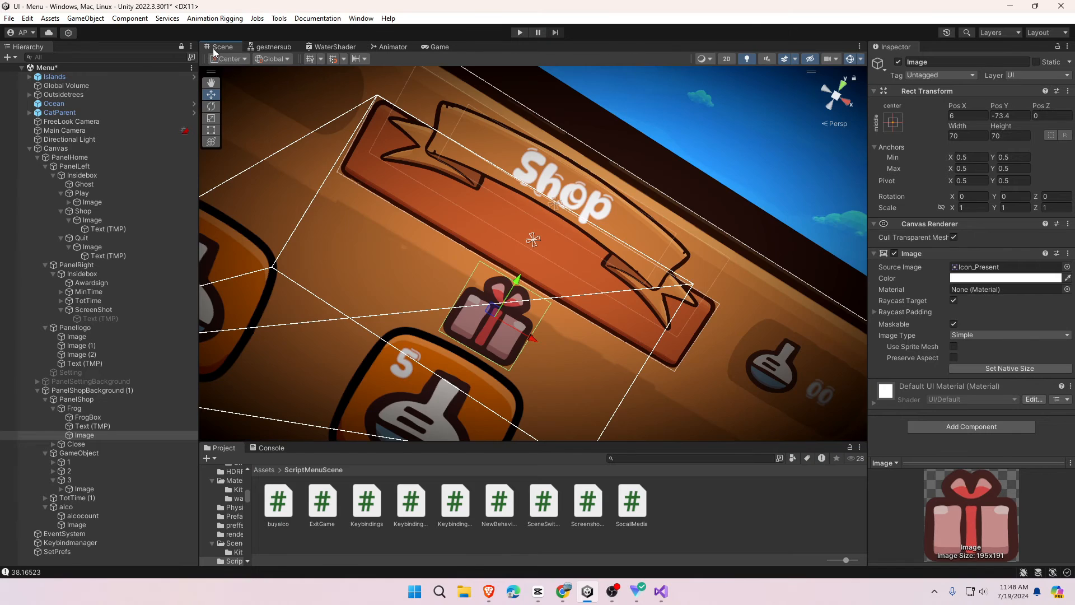
{"action": "left_click_drag", "start_coordinate": [532, 338], "coordinate": [523, 316]}
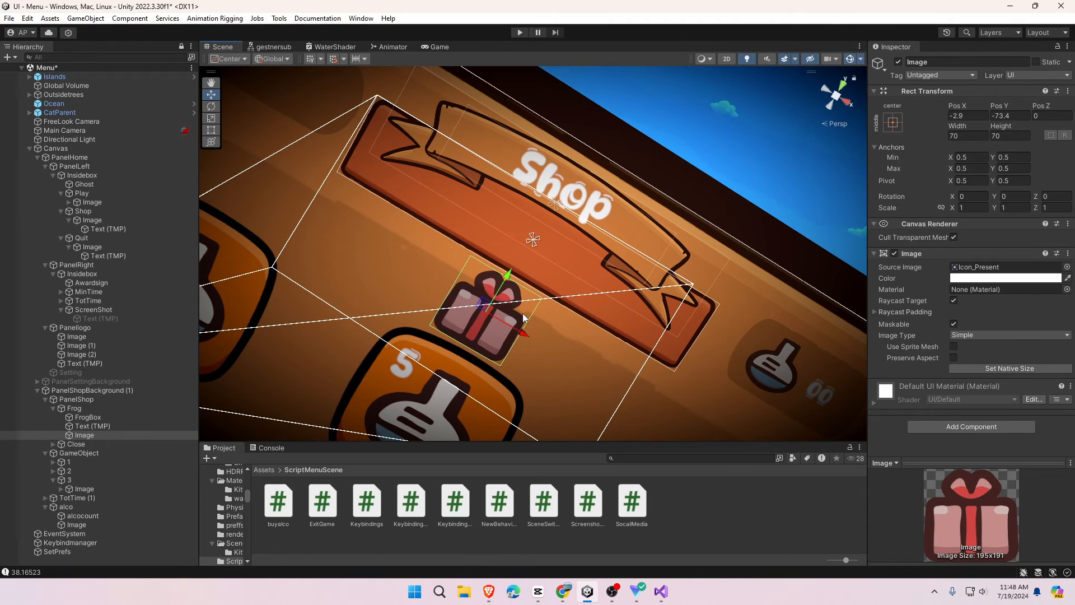
- Drag the Frog banner left along X and check the shop layout in Game view
{"action": "left_click", "coordinate": [557, 271]}
{"action": "left_click_drag", "start_coordinate": [559, 280], "coordinate": [345, 212]}
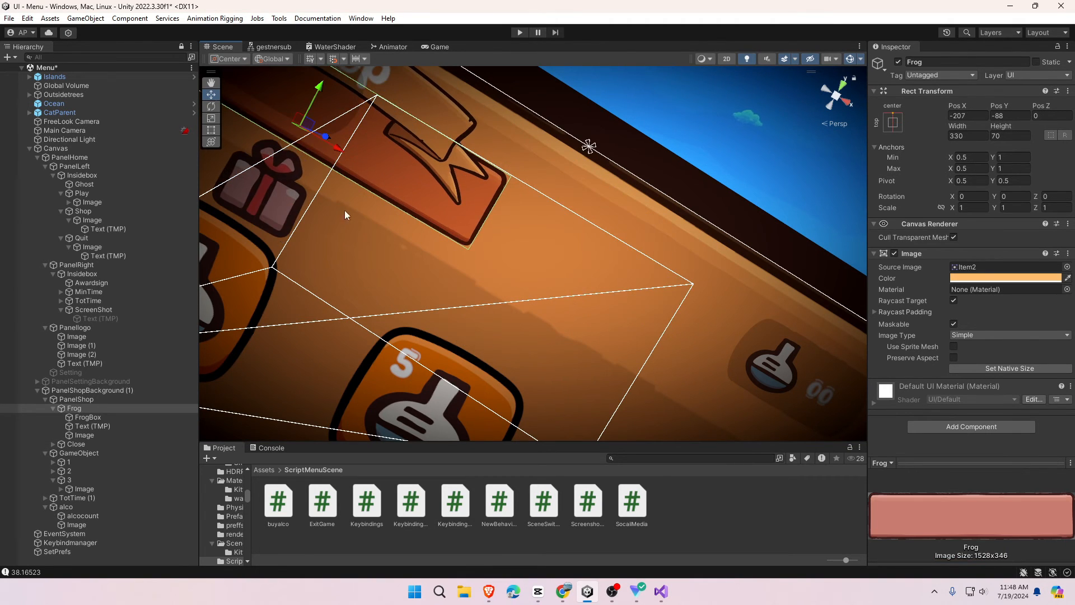
{"action": "left_click", "coordinate": [440, 45]}
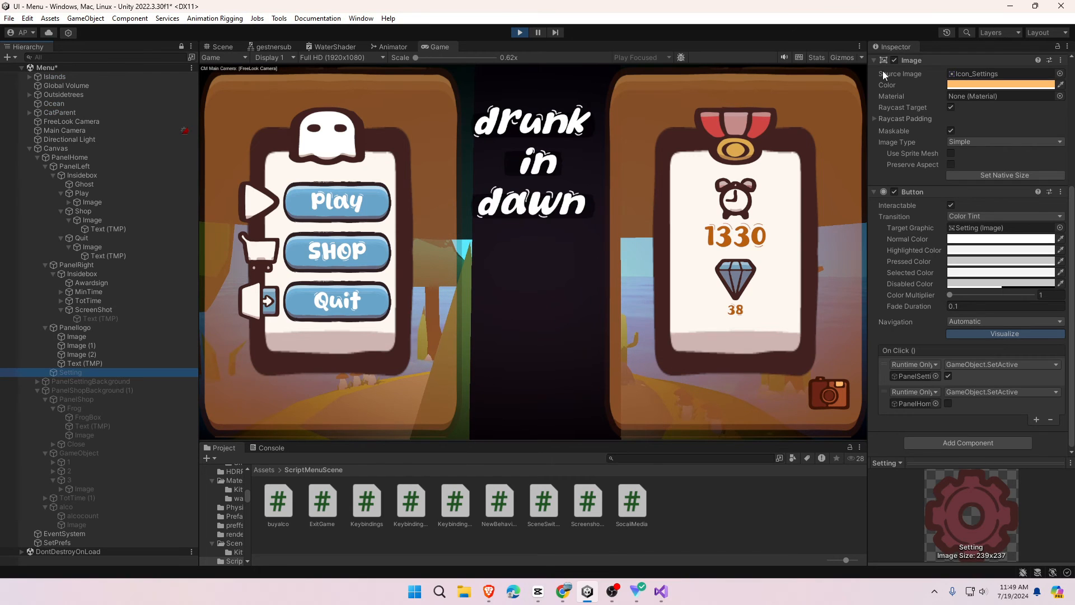
{"action": "scroll", "coordinate": [902, 85], "scroll_direction": "up", "scroll_amount": 4}
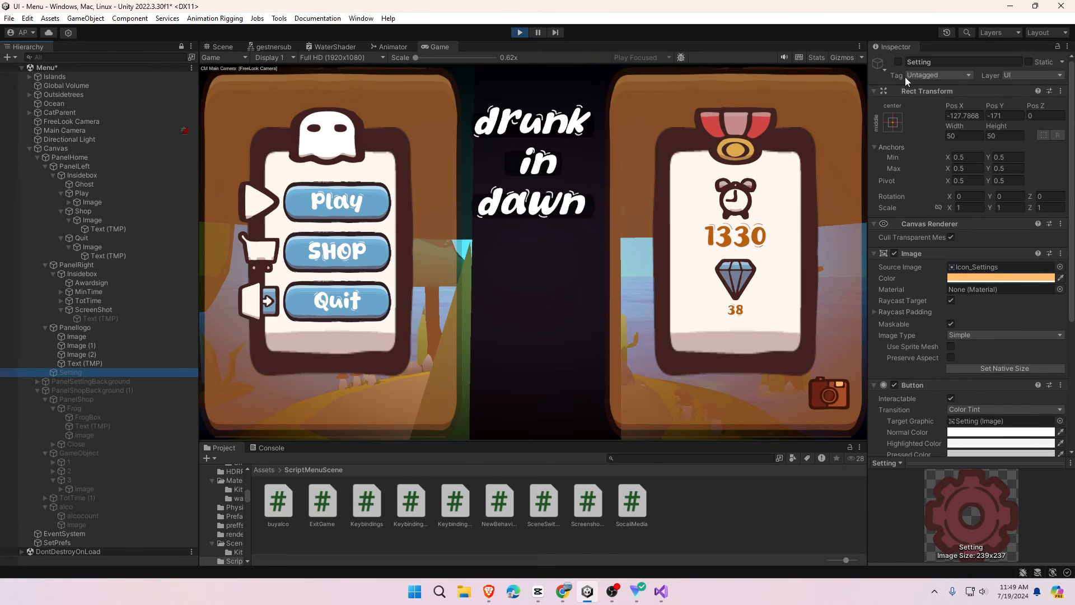
- Activate the Setting gear button and open the Settings panel in the running game
{"action": "left_click", "coordinate": [898, 62]}
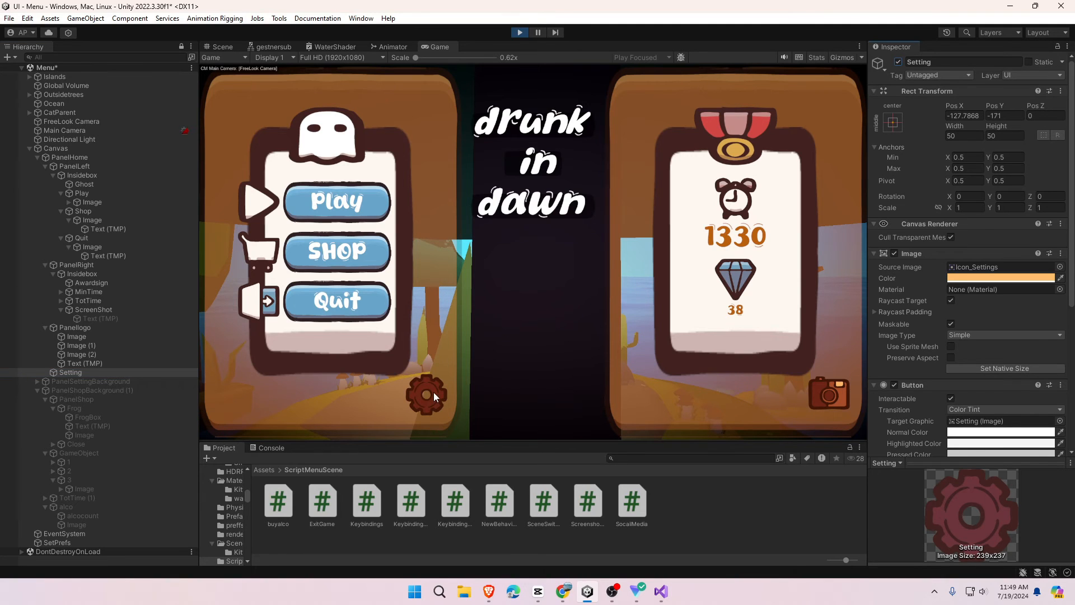
{"action": "left_click", "coordinate": [434, 395]}
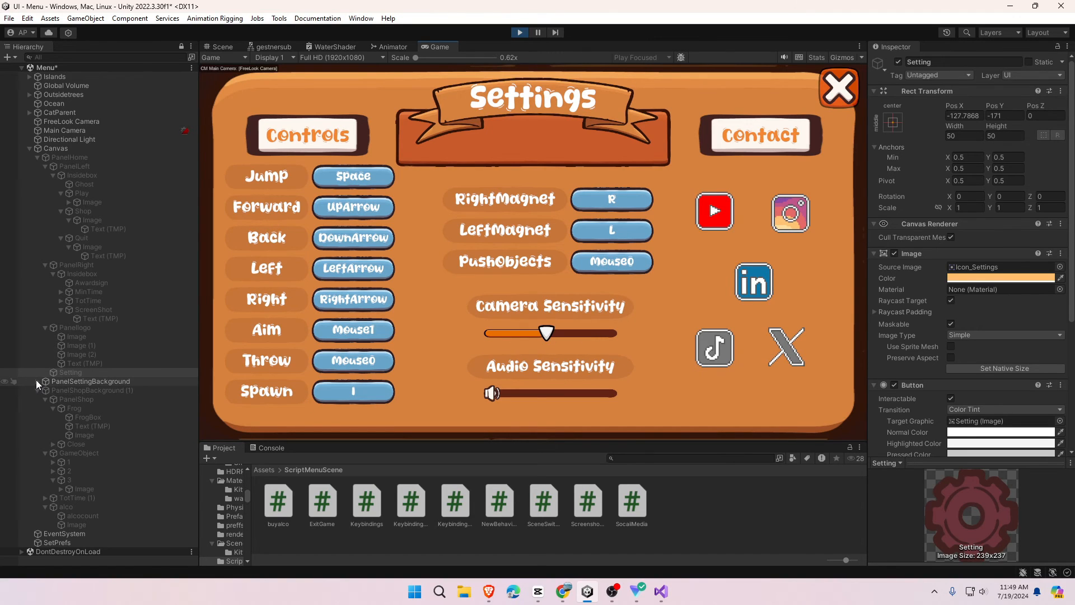
{"action": "right_click", "coordinate": [103, 380]}
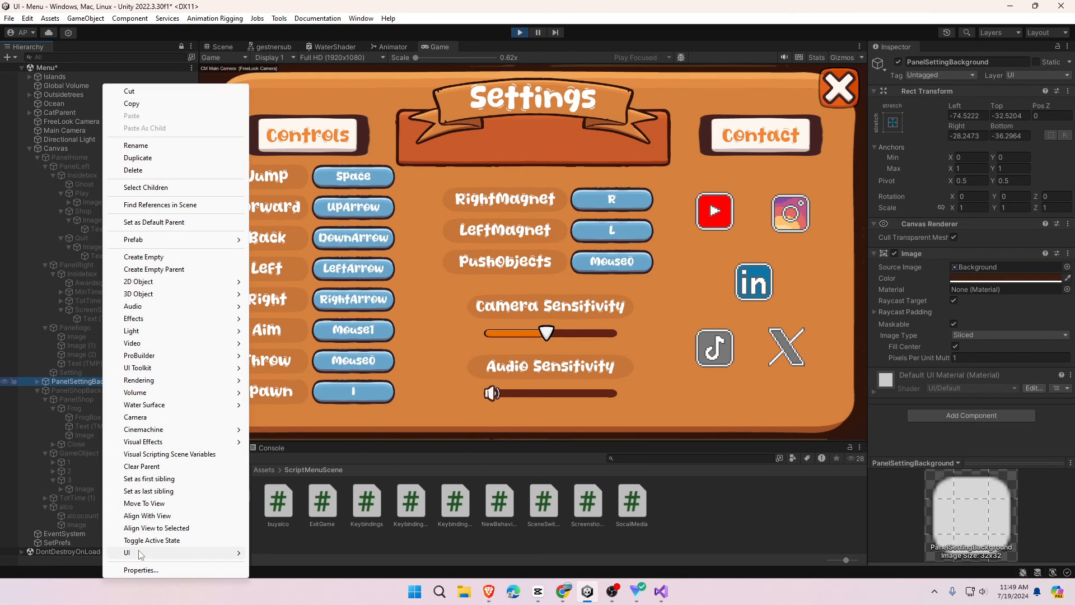
{"action": "mouse_move", "coordinate": [141, 554]}
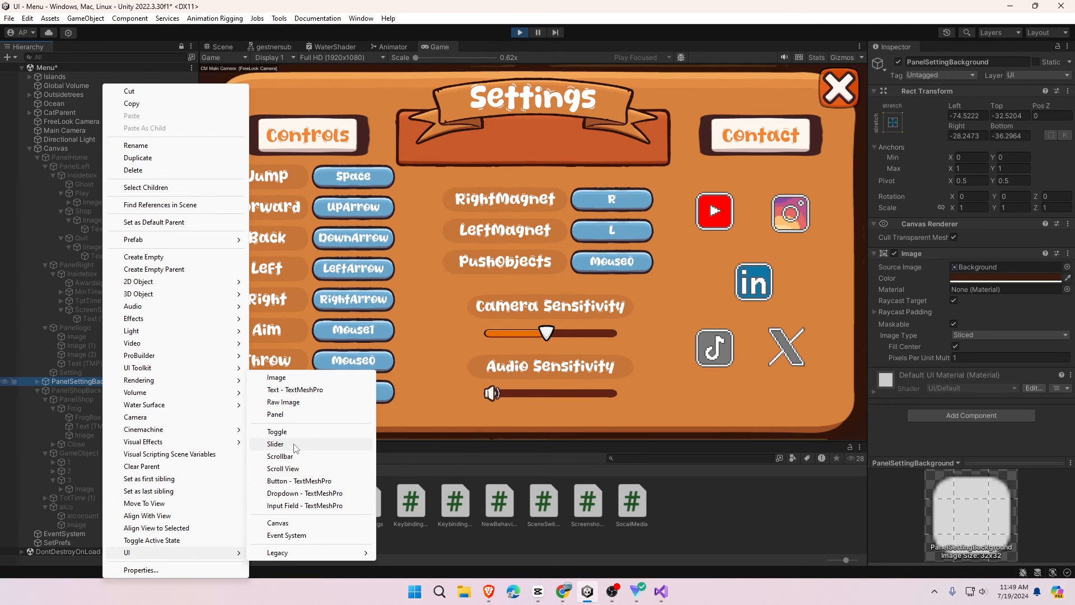
{"action": "left_click", "coordinate": [274, 444]}
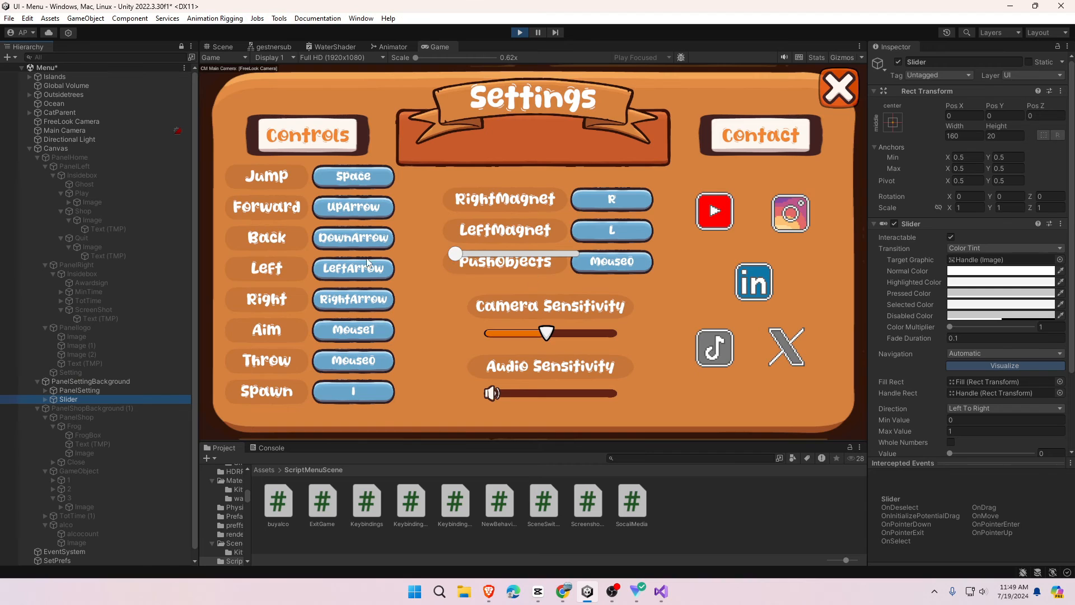
{"action": "left_click", "coordinate": [73, 402]}
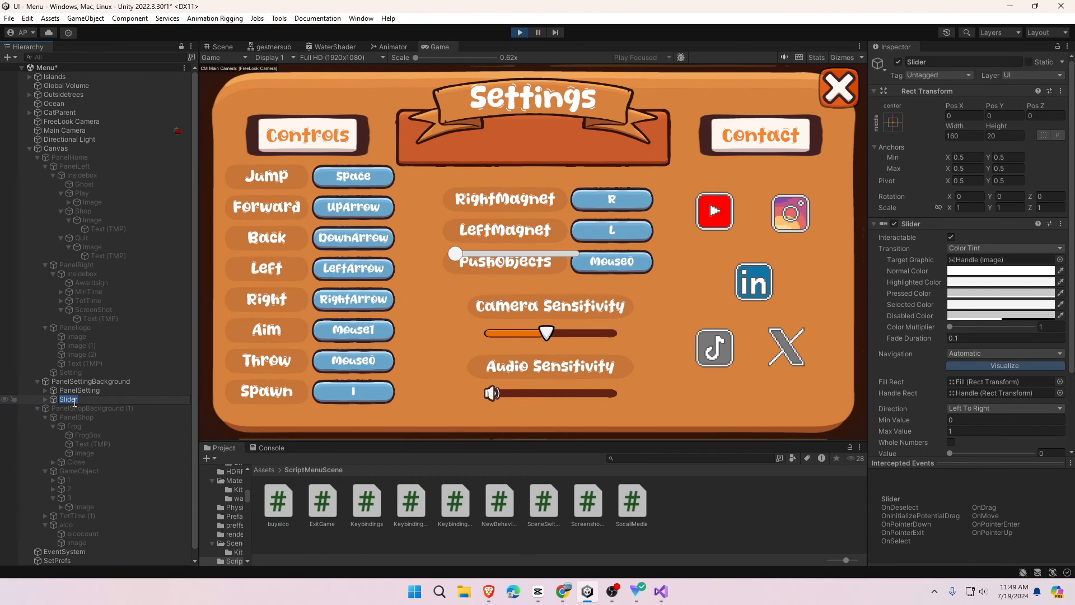
{"action": "key", "text": "Return"}
{"action": "key", "text": "Delete"}
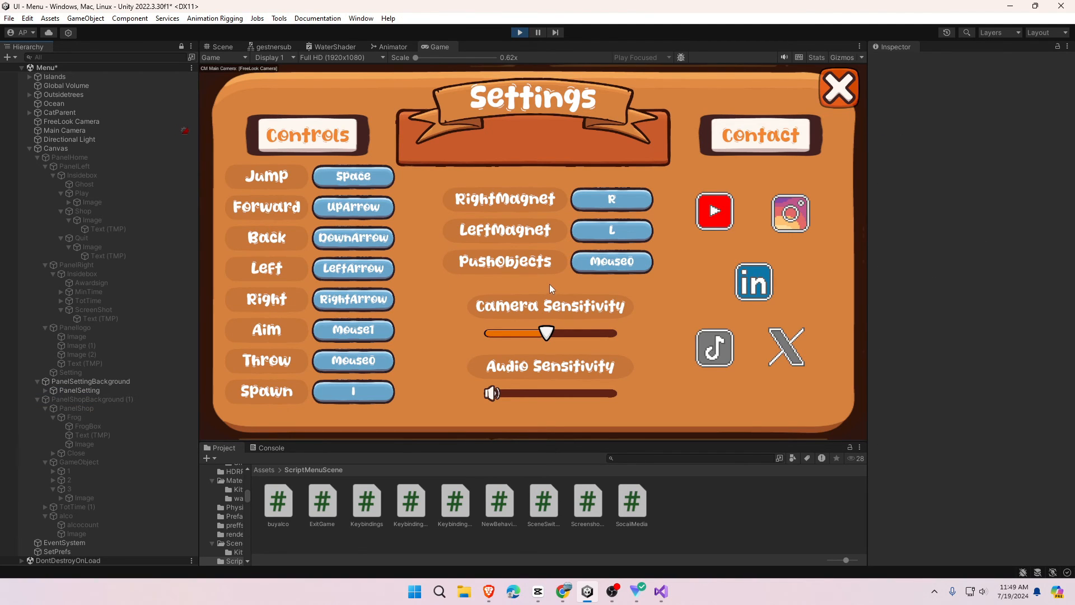
{"action": "left_click", "coordinate": [705, 224]}
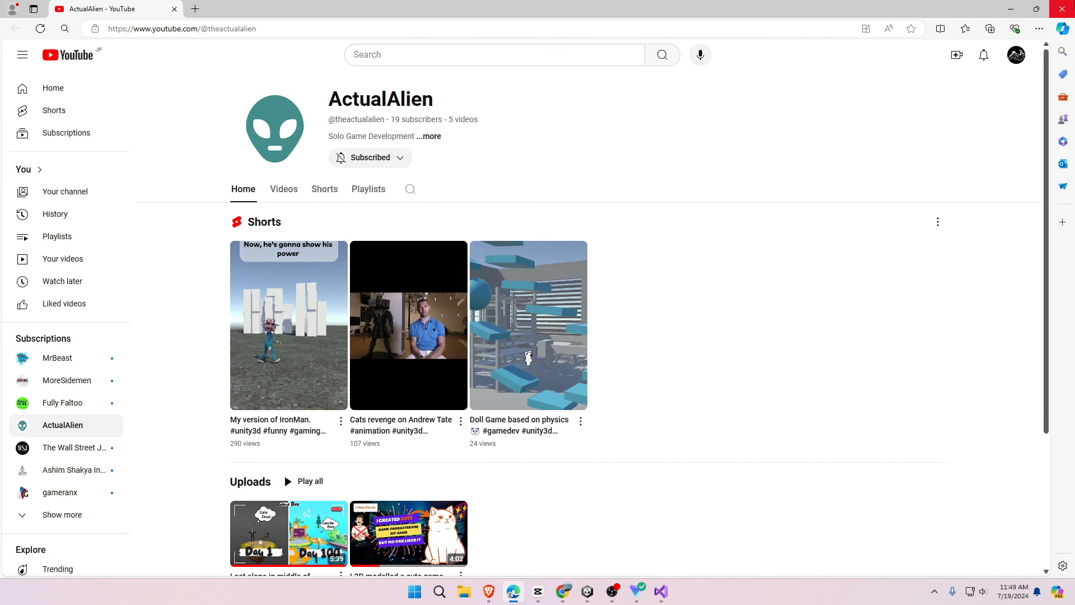
{"action": "left_click", "coordinate": [1061, 9]}
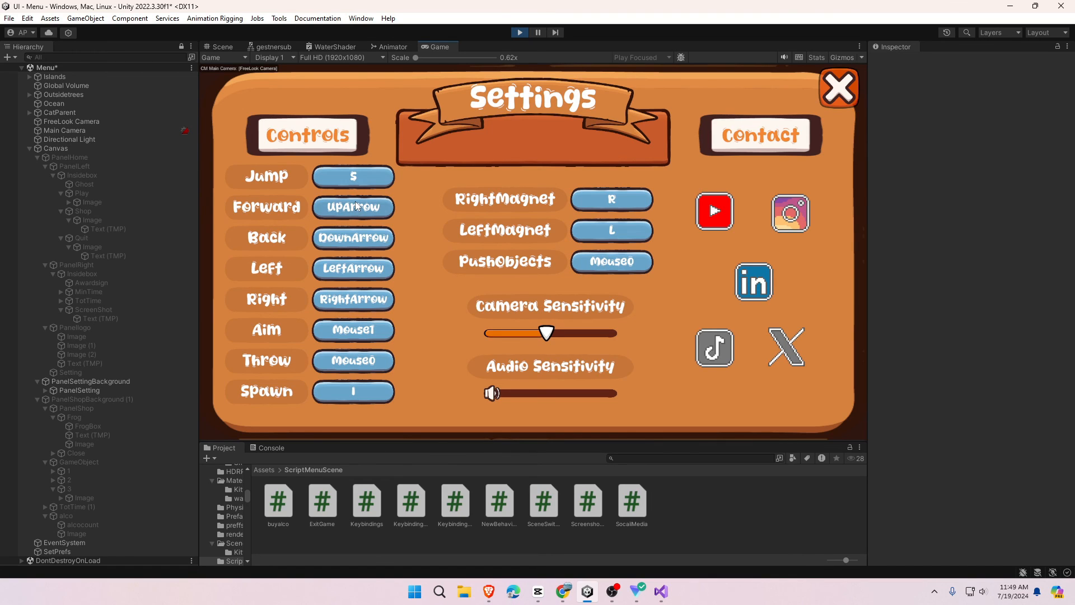
- Rebind Forward to W and Right to D in the Settings key bindings
{"action": "key", "text": "w"}
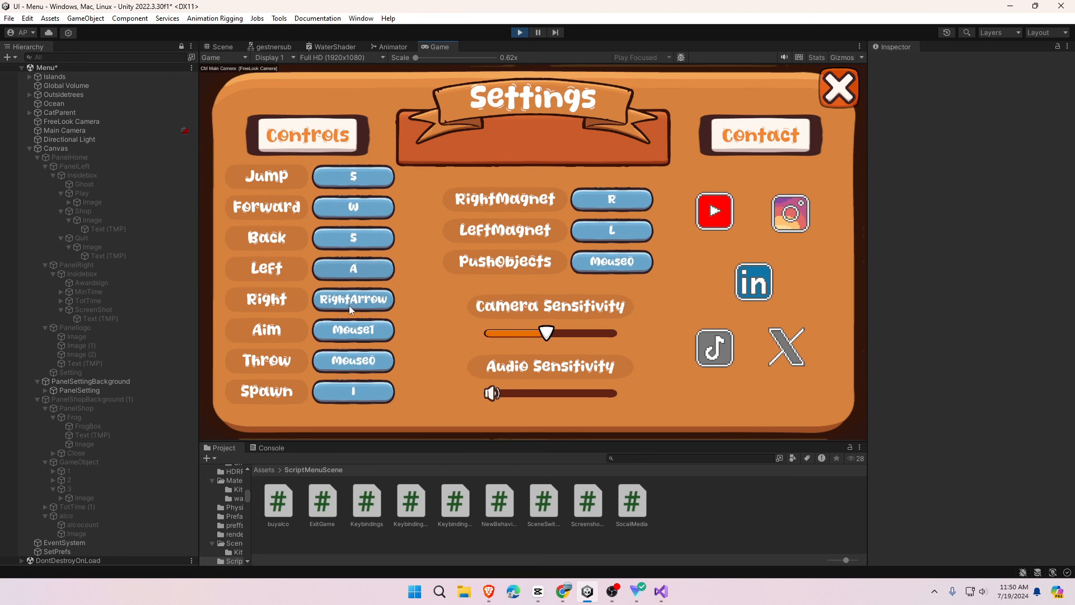
{"action": "key", "text": "d"}
- Close the Settings panel and stop Play mode to return to editing
{"action": "left_click", "coordinate": [833, 93]}
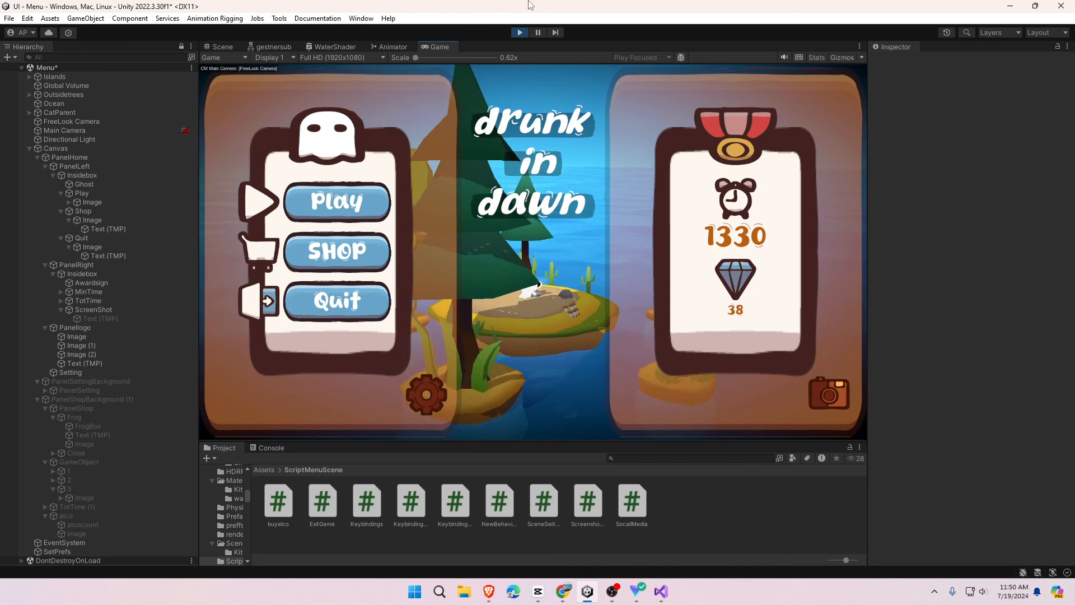
{"action": "left_click", "coordinate": [520, 33]}
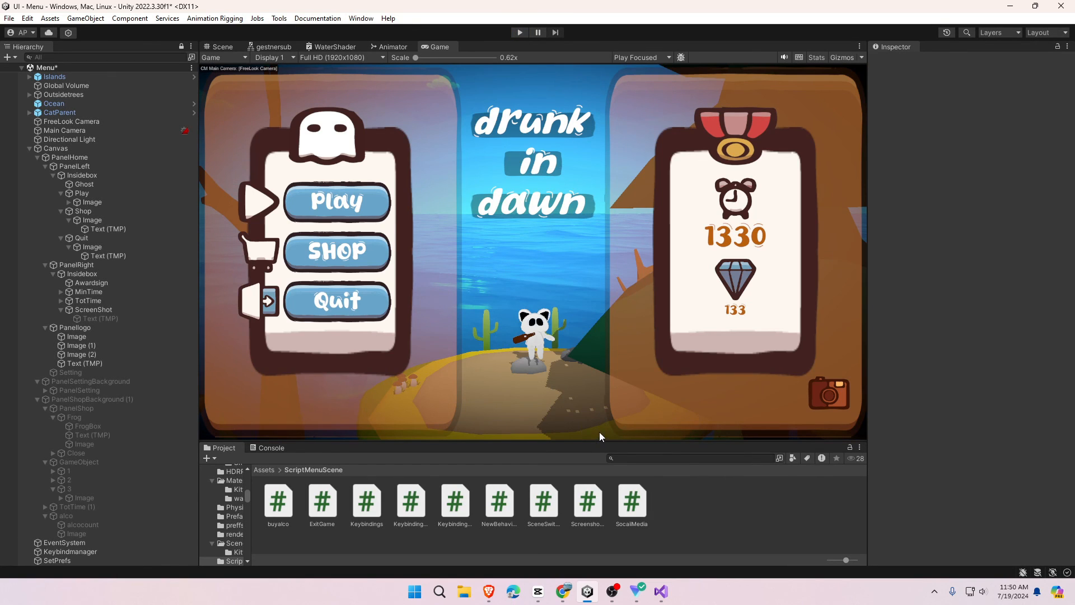